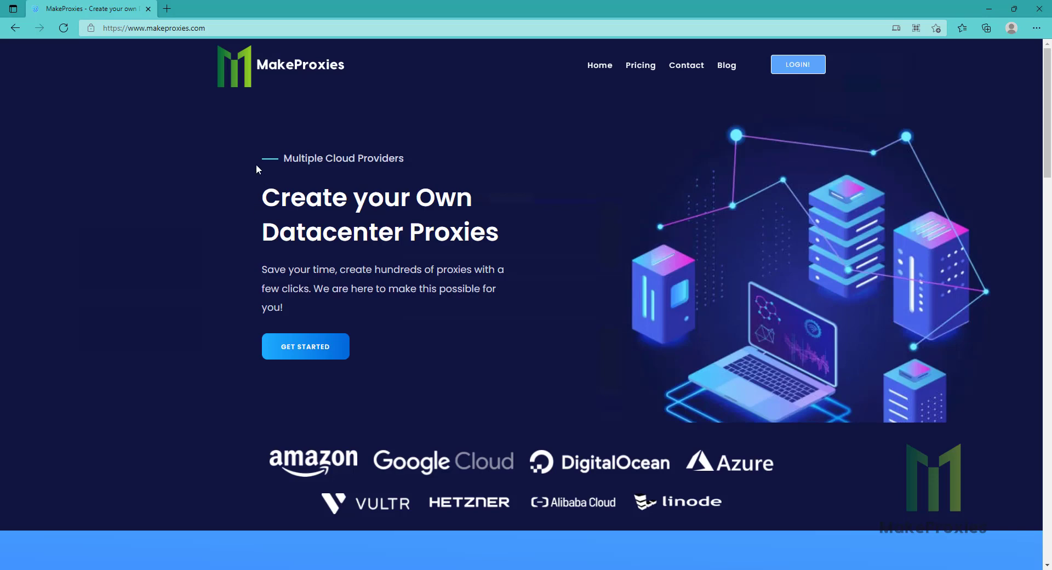
- Point out the MakeProxies site address, main heading and the 'Very easy to launch' section
{"action": "left_click_drag", "start_coordinate": [205, 28], "coordinate": [157, 37]}
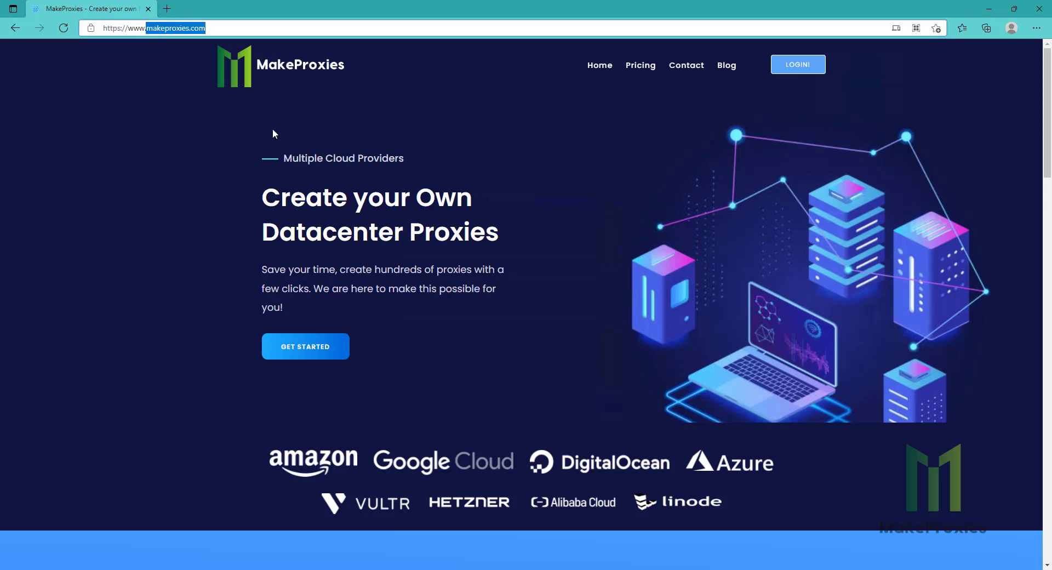
{"action": "left_click", "coordinate": [241, 209]}
{"action": "left_click_drag", "start_coordinate": [260, 190], "coordinate": [499, 225]}
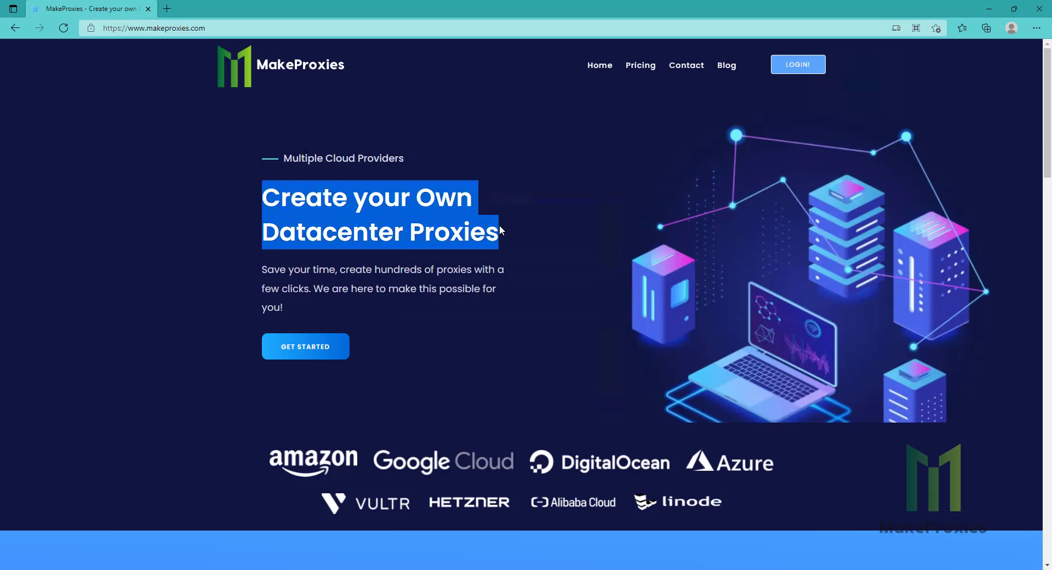
{"action": "left_click", "coordinate": [698, 301]}
{"action": "scroll", "coordinate": [647, 311], "scroll_direction": "down", "scroll_amount": 3}
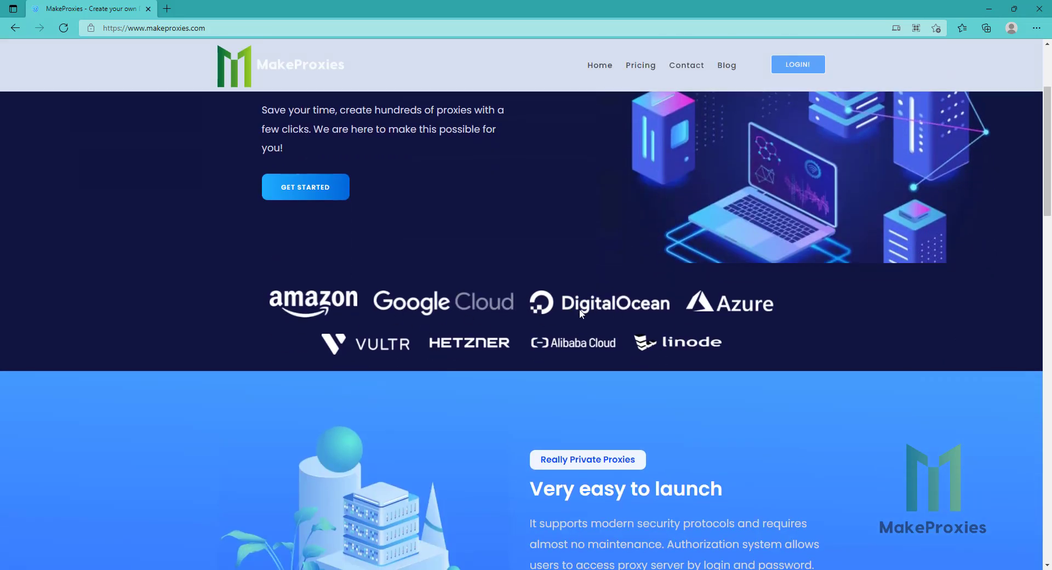
{"action": "left_click_drag", "start_coordinate": [533, 488], "coordinate": [744, 488]}
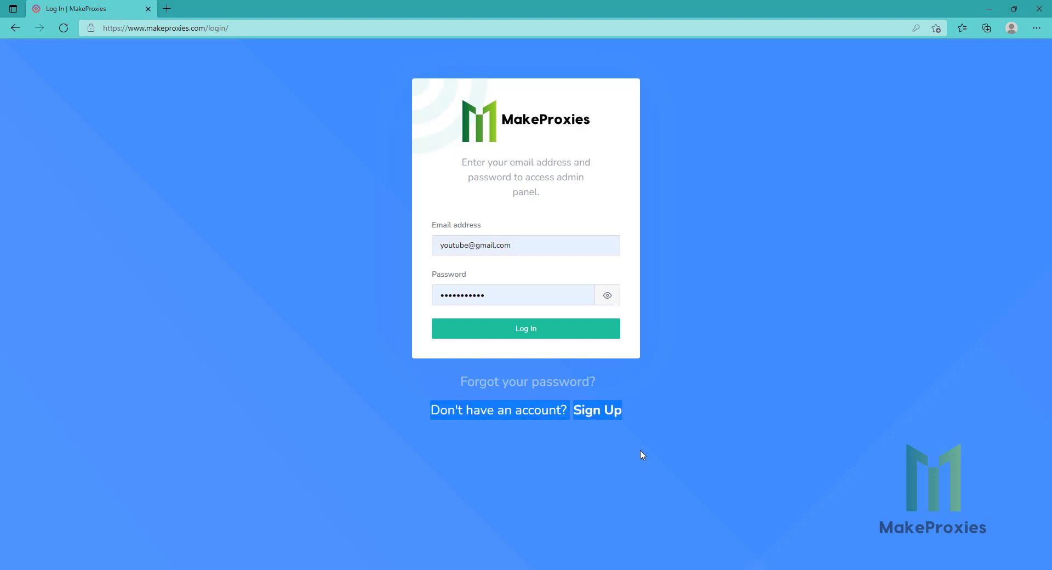
- Log in and highlight the 3989 active proxies and 3 active accounts counters
{"action": "left_click", "coordinate": [573, 344]}
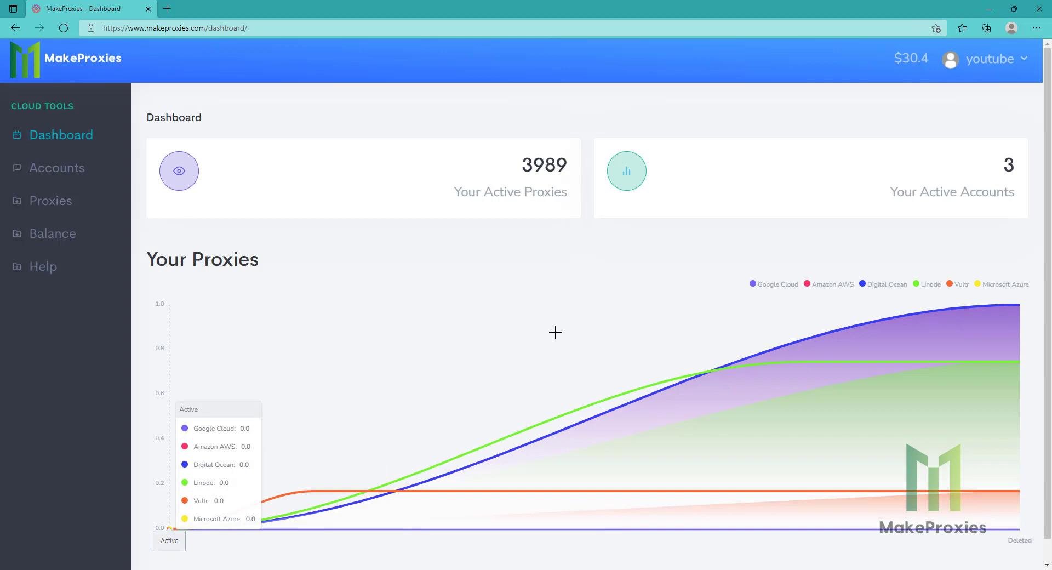
{"action": "left_click_drag", "start_coordinate": [518, 164], "coordinate": [583, 201]}
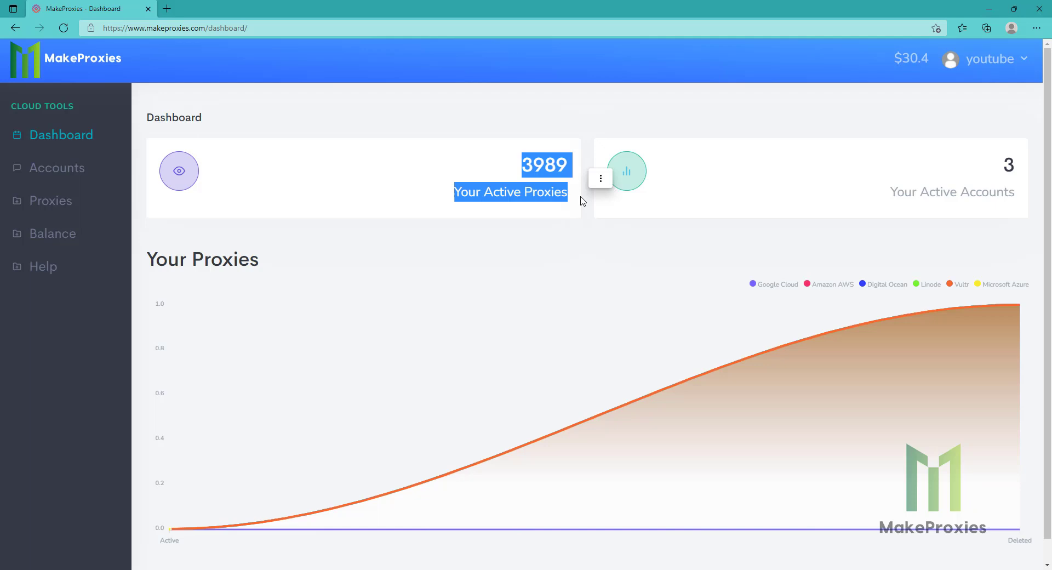
{"action": "left_click_drag", "start_coordinate": [995, 162], "coordinate": [1023, 205]}
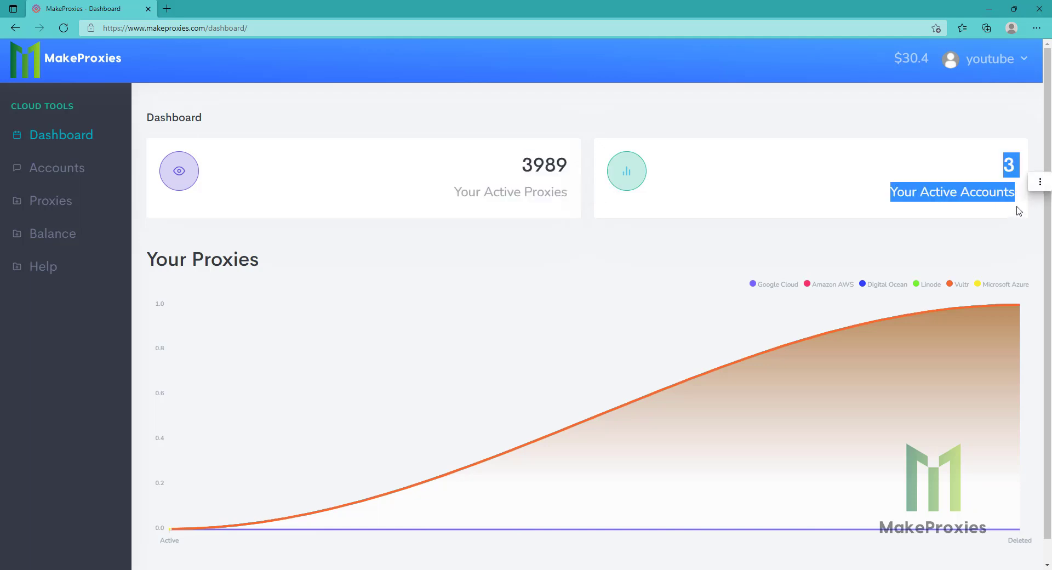
- Start a new DigitalOcean cloud account from Accounts and copy its API page link
{"action": "left_click", "coordinate": [62, 170]}
{"action": "scroll", "coordinate": [294, 251], "scroll_direction": "down", "scroll_amount": 1}
{"action": "scroll", "coordinate": [877, 219], "scroll_direction": "up", "scroll_amount": 1}
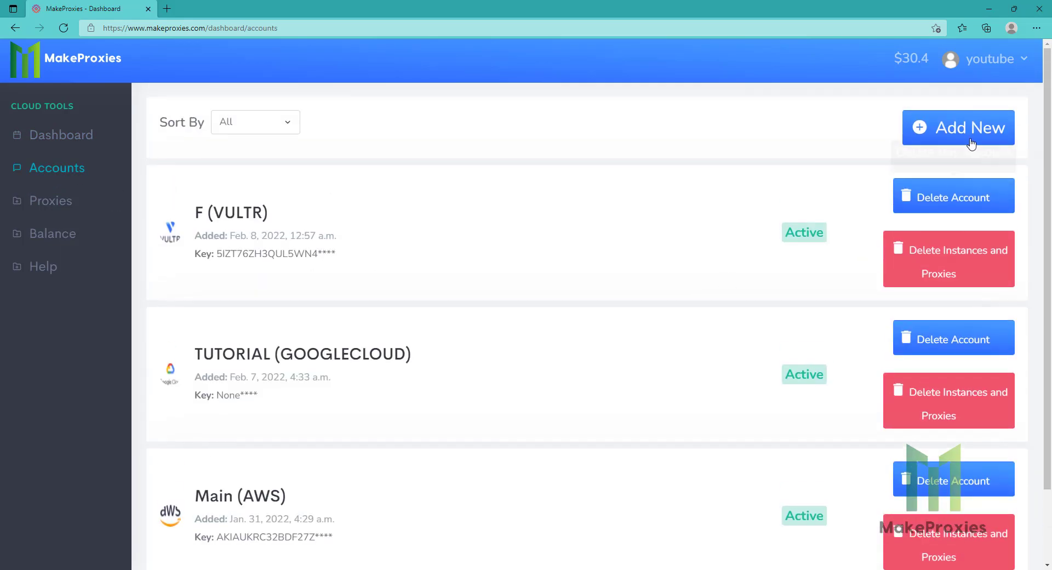
{"action": "left_click", "coordinate": [936, 135]}
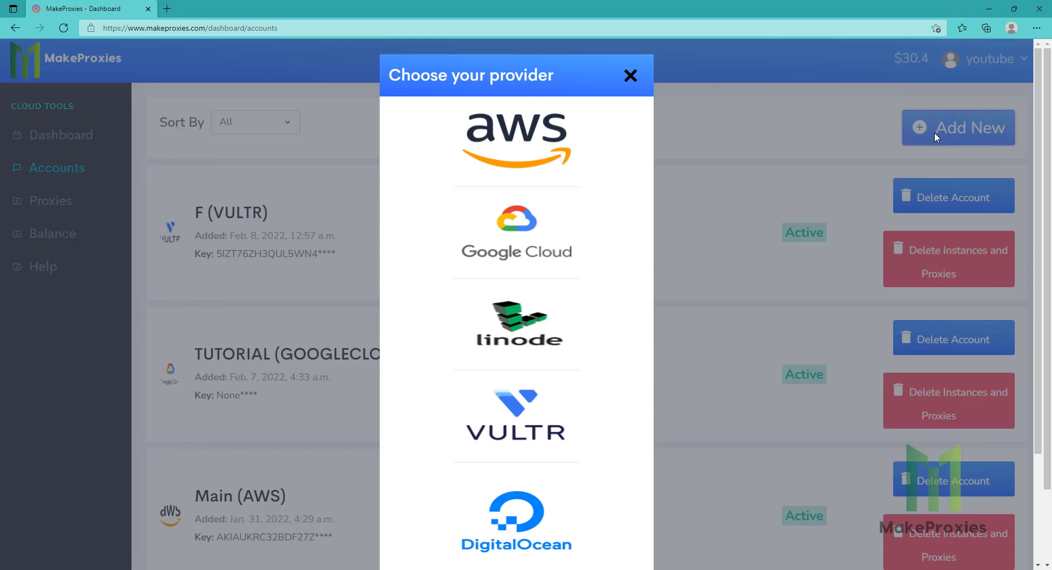
{"action": "scroll", "coordinate": [515, 257], "scroll_direction": "down", "scroll_amount": 3}
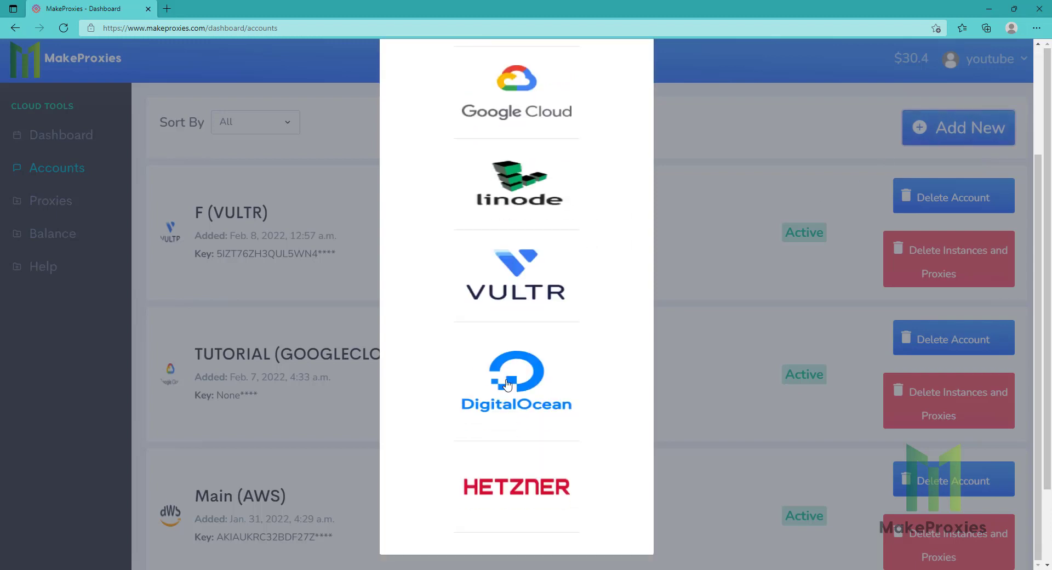
{"action": "left_click", "coordinate": [519, 404]}
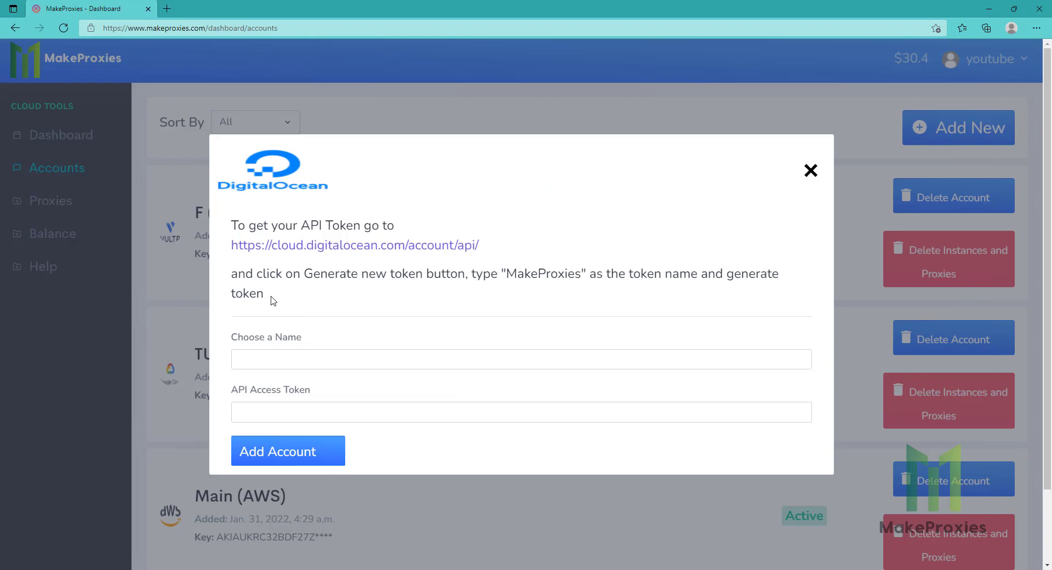
{"action": "right_click", "coordinate": [326, 245]}
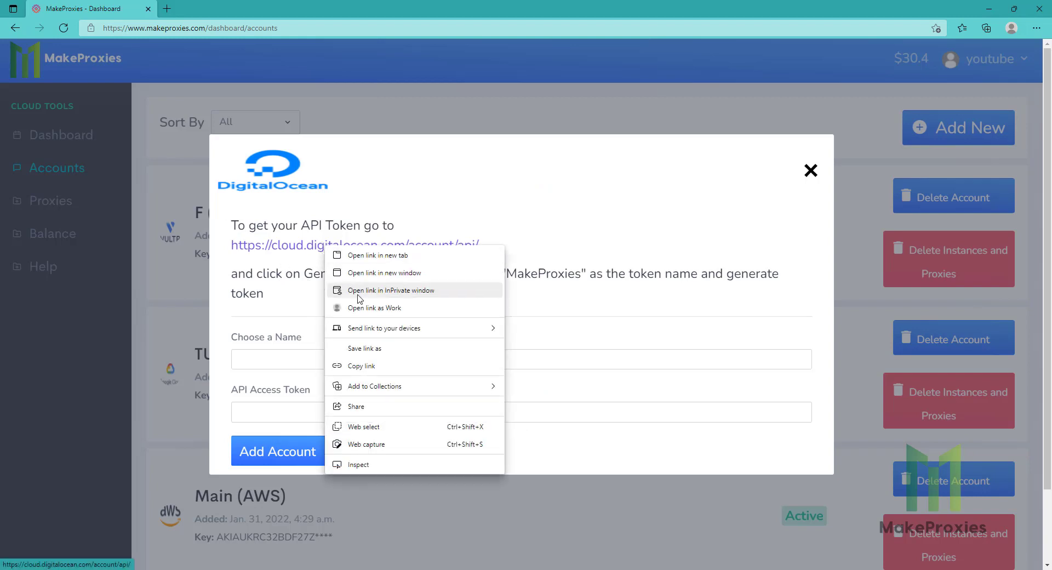
{"action": "left_click", "coordinate": [354, 365]}
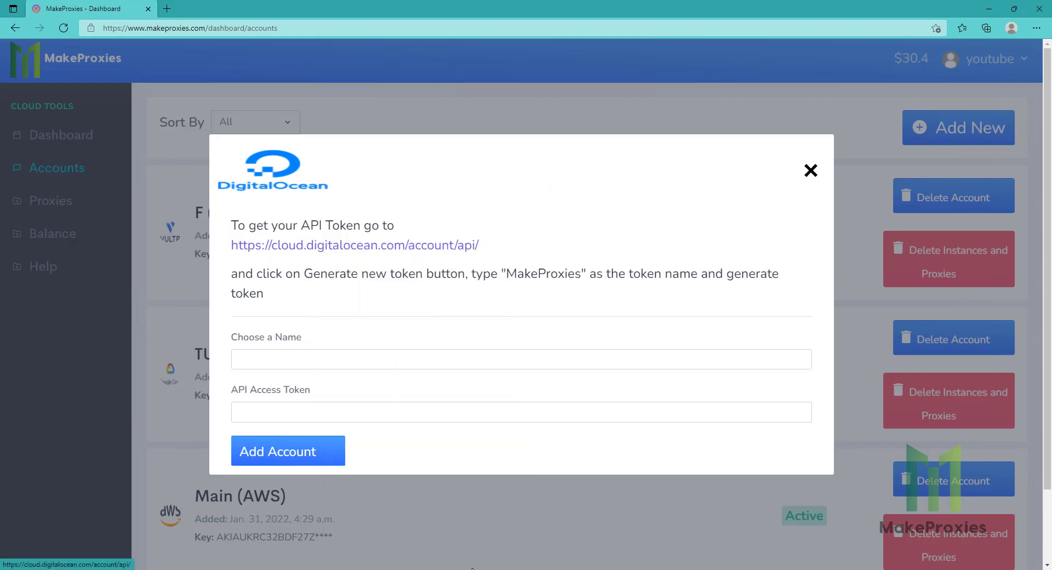
- Generate a DigitalOcean token named 'youtube' with write scope and no expiry, then select it
{"action": "left_click", "coordinate": [444, 526]}
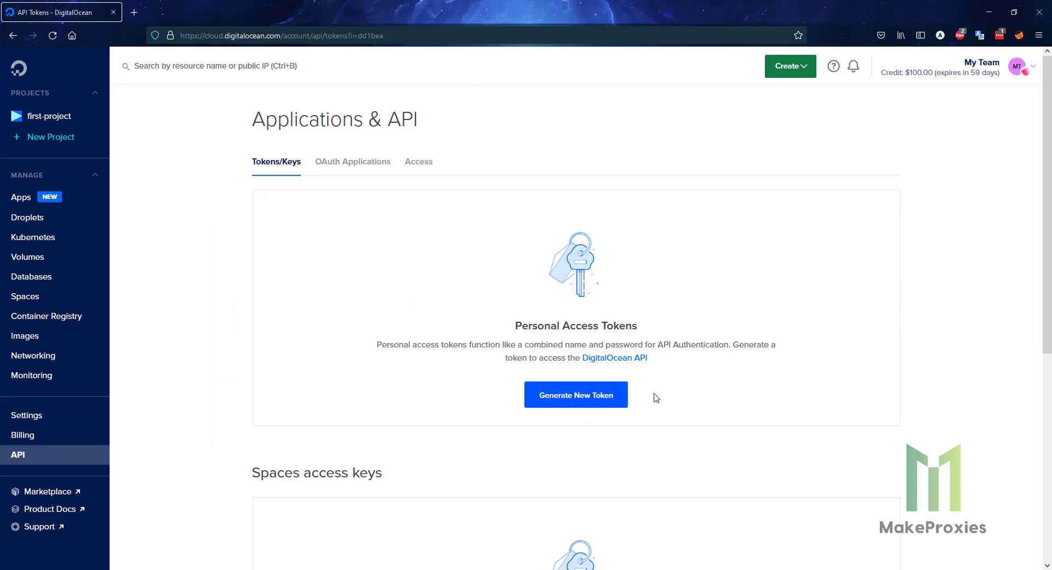
{"action": "left_click", "coordinate": [576, 401]}
{"action": "left_click", "coordinate": [466, 174]}
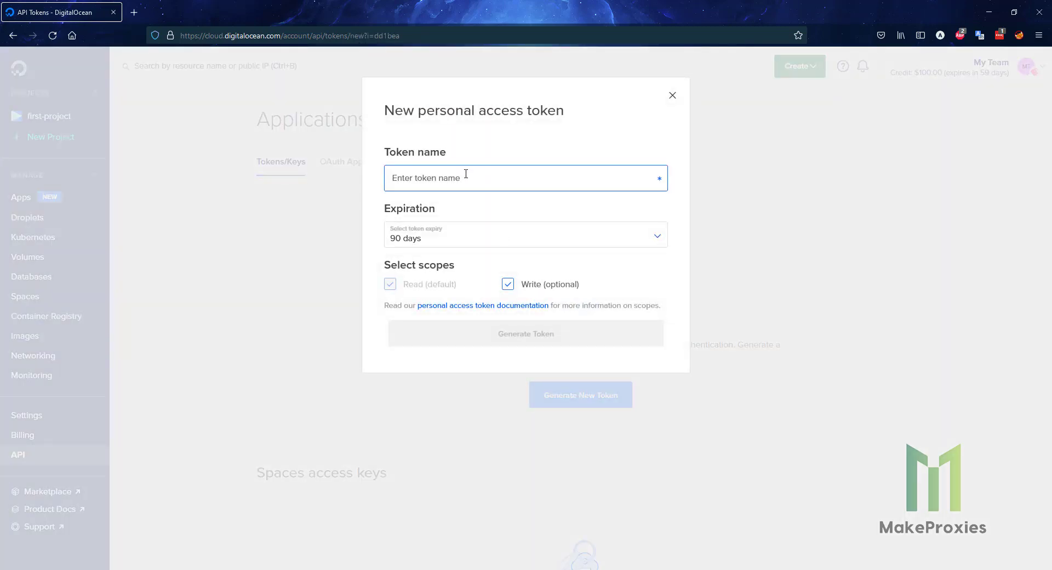
{"action": "type", "text": "youtube"}
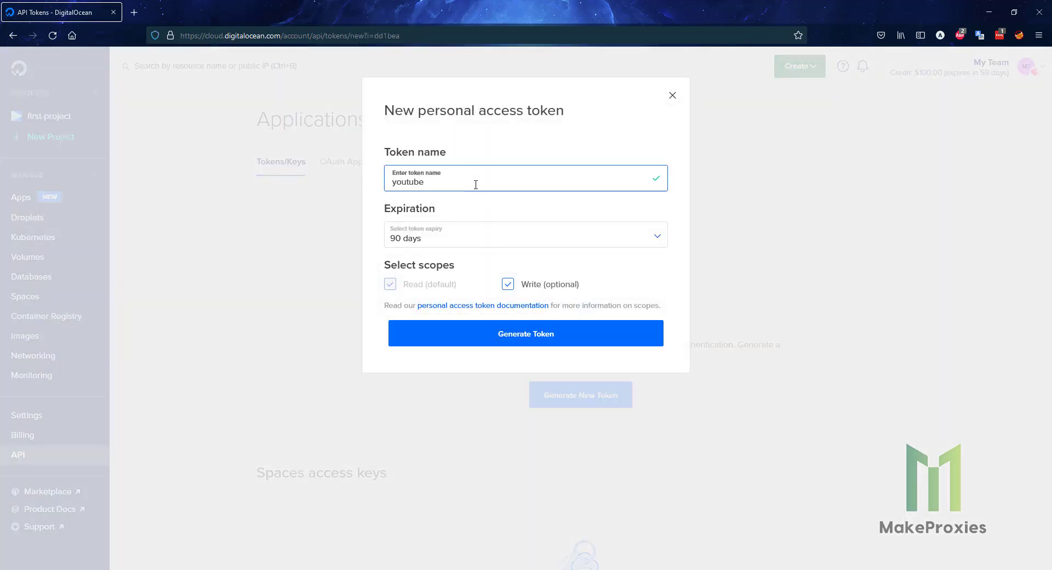
{"action": "left_click", "coordinate": [472, 238]}
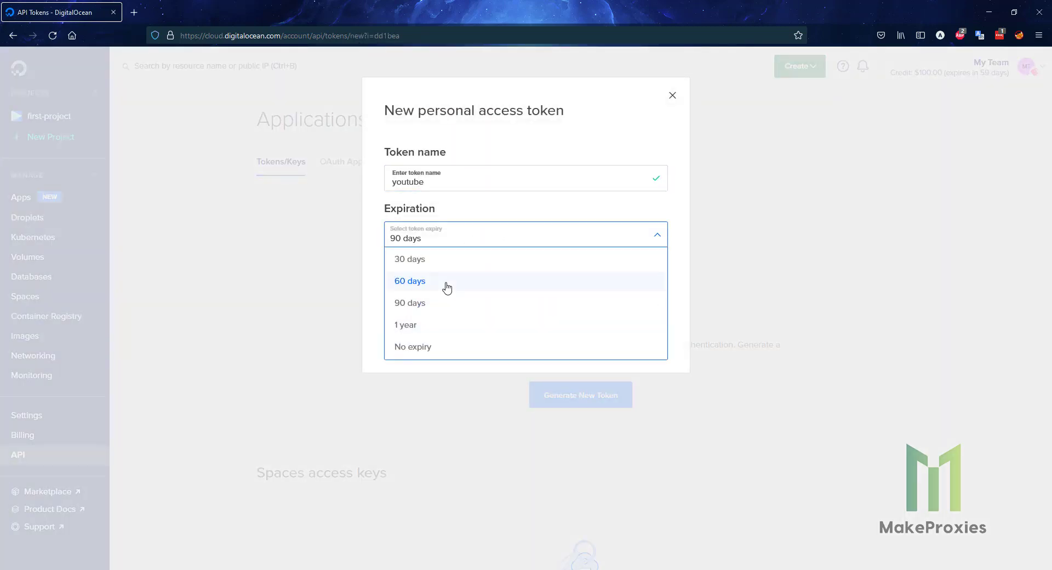
{"action": "left_click", "coordinate": [430, 355]}
{"action": "left_click_drag", "start_coordinate": [603, 287], "coordinate": [514, 293]}
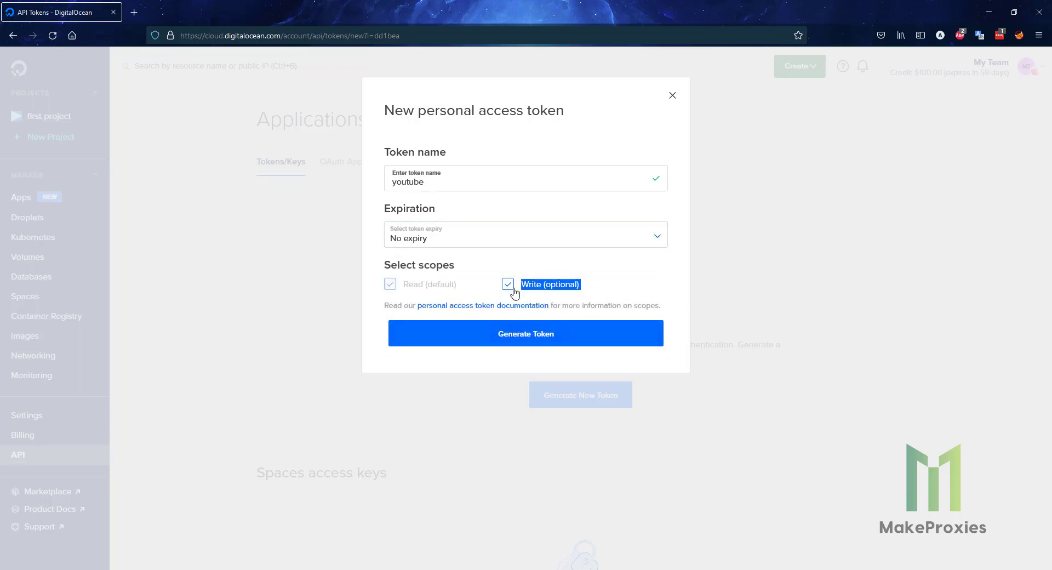
{"action": "left_click", "coordinate": [529, 334]}
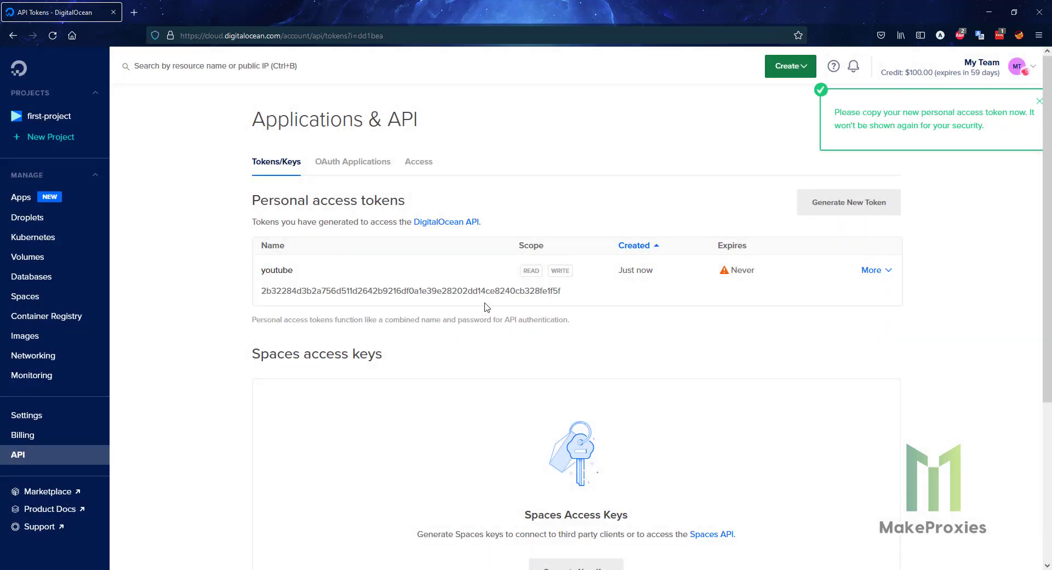
{"action": "left_click", "coordinate": [485, 306]}
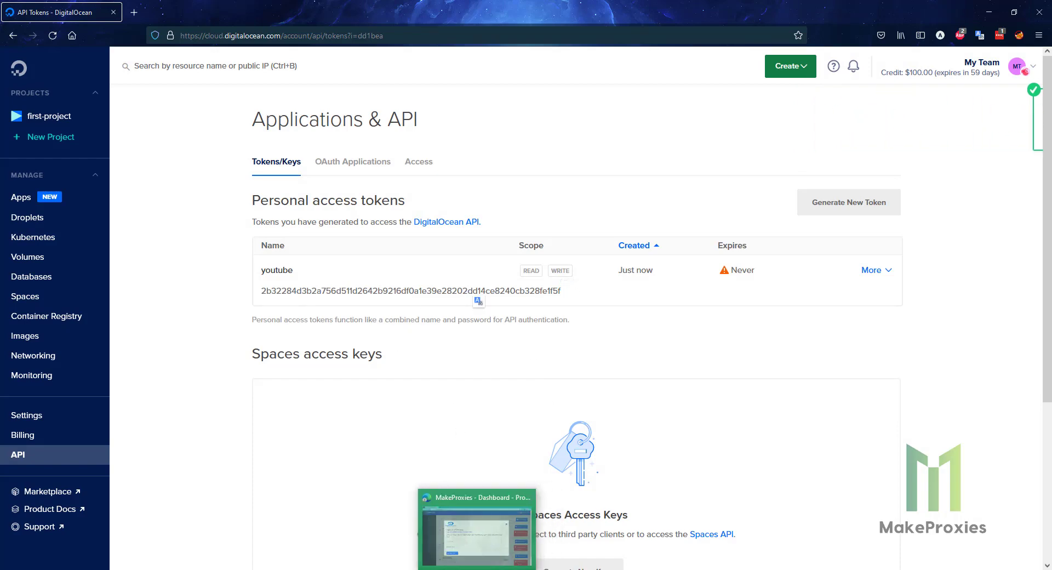
- Add the DigitalOcean account 'India Proxy' with the pasted API token and confirm it shows Active
{"action": "left_click", "coordinate": [471, 526]}
{"action": "left_click", "coordinate": [322, 354]}
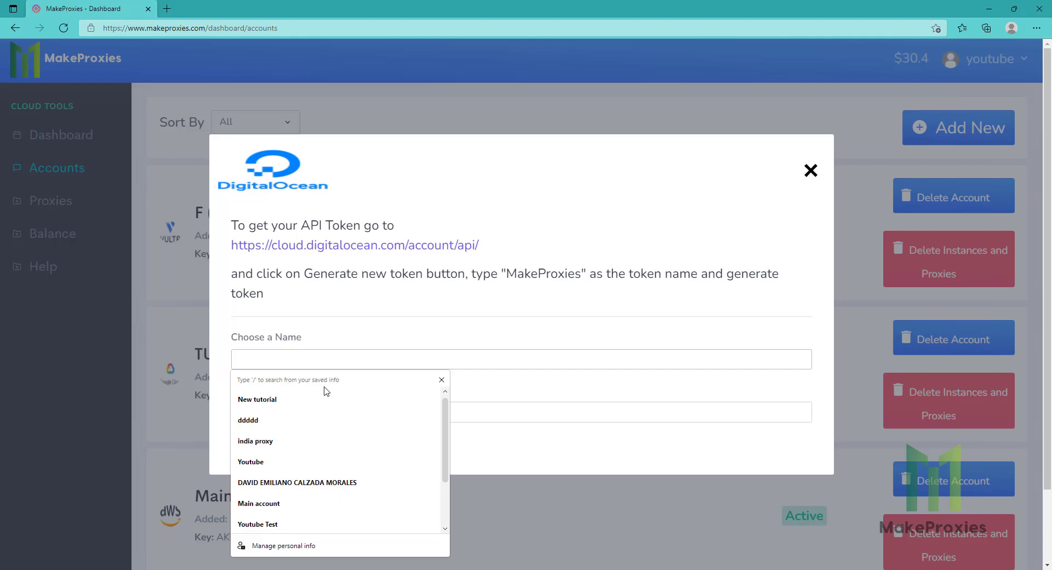
{"action": "type", "text": "In"}
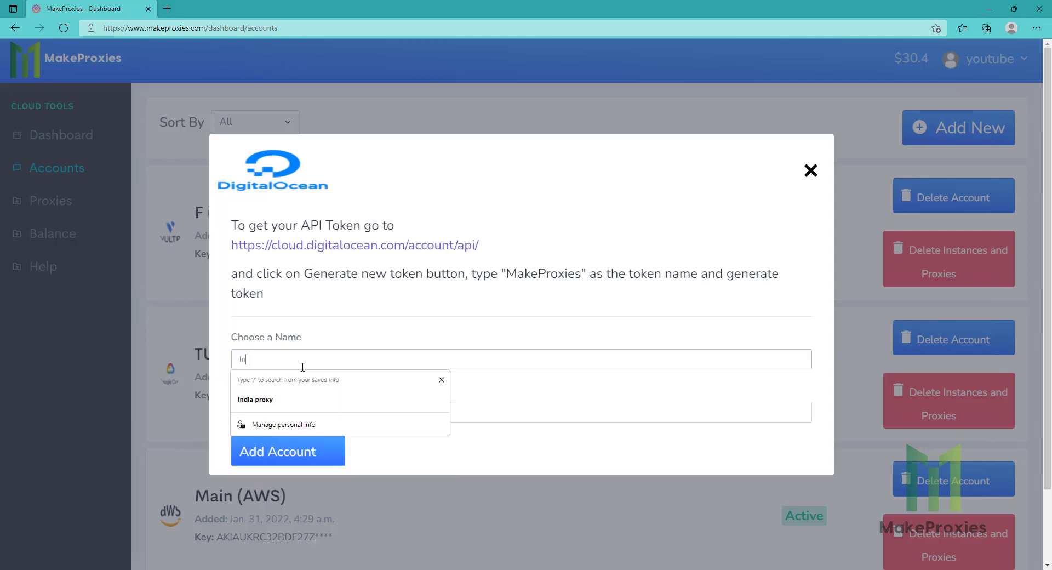
{"action": "type", "text": "dia Por"}
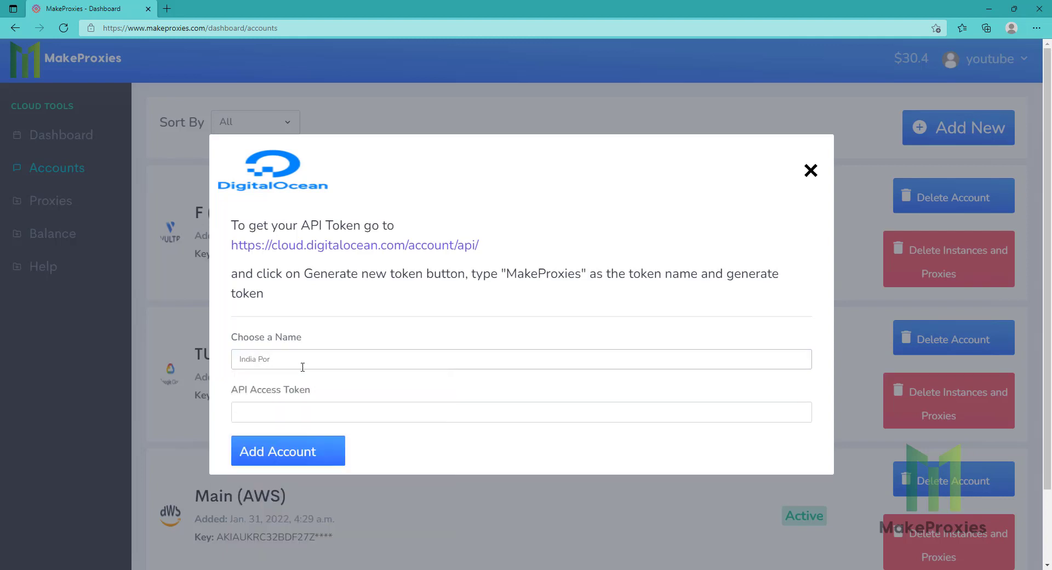
{"action": "key", "text": "BackSpace"}
{"action": "key", "text": "BackSpace"}
{"action": "type", "text": "roxy"}
{"action": "left_click", "coordinate": [322, 418]}
{"action": "key", "text": "ctrl+v"}
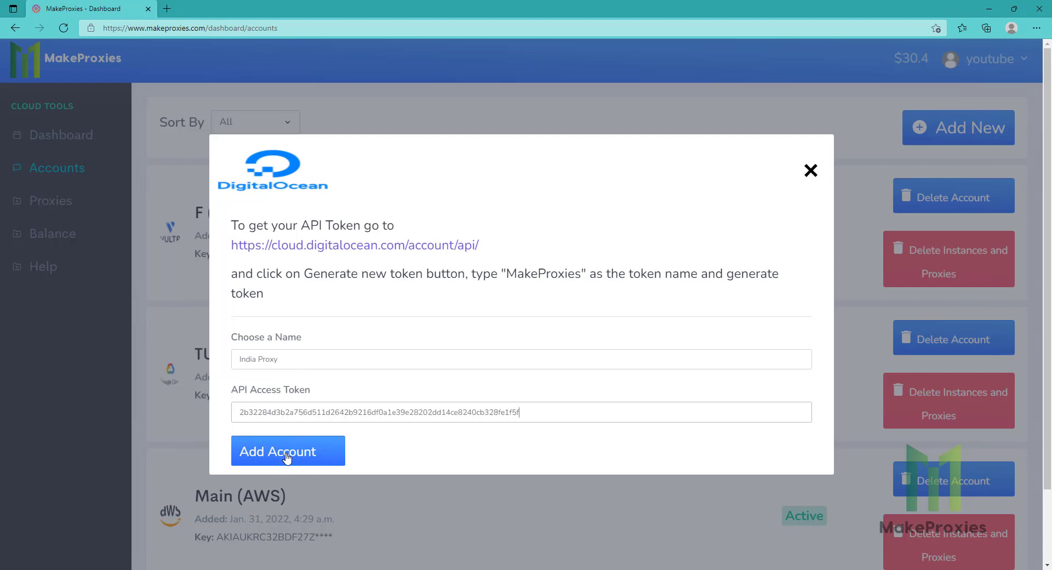
{"action": "left_click", "coordinate": [286, 458]}
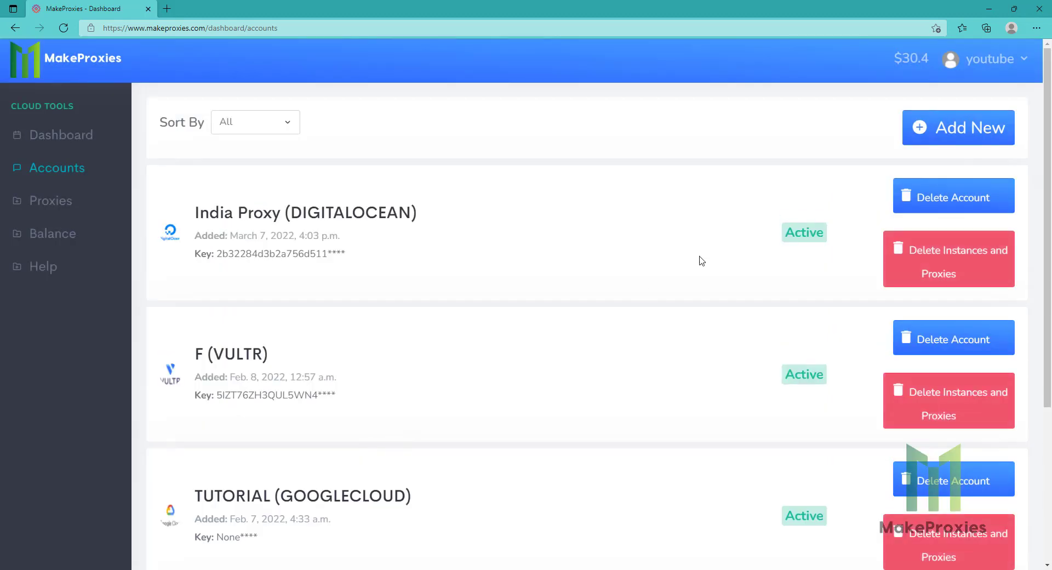
{"action": "double_click", "coordinate": [799, 236]}
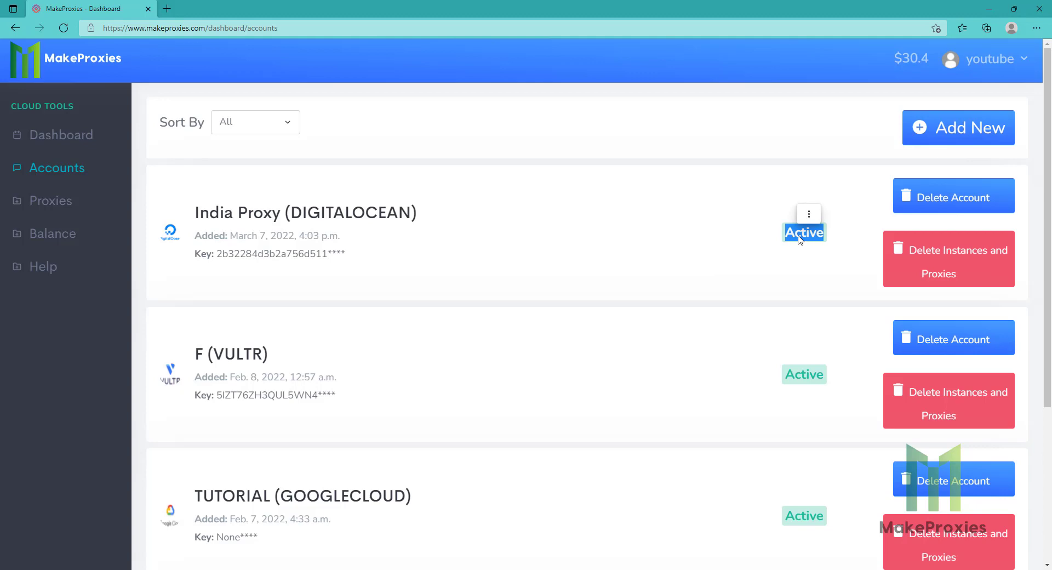
- Start a new proxy order from the Proxies list on the India Proxy DigitalOcean account
{"action": "left_click", "coordinate": [82, 205]}
{"action": "scroll", "coordinate": [598, 249], "scroll_direction": "down", "scroll_amount": 1}
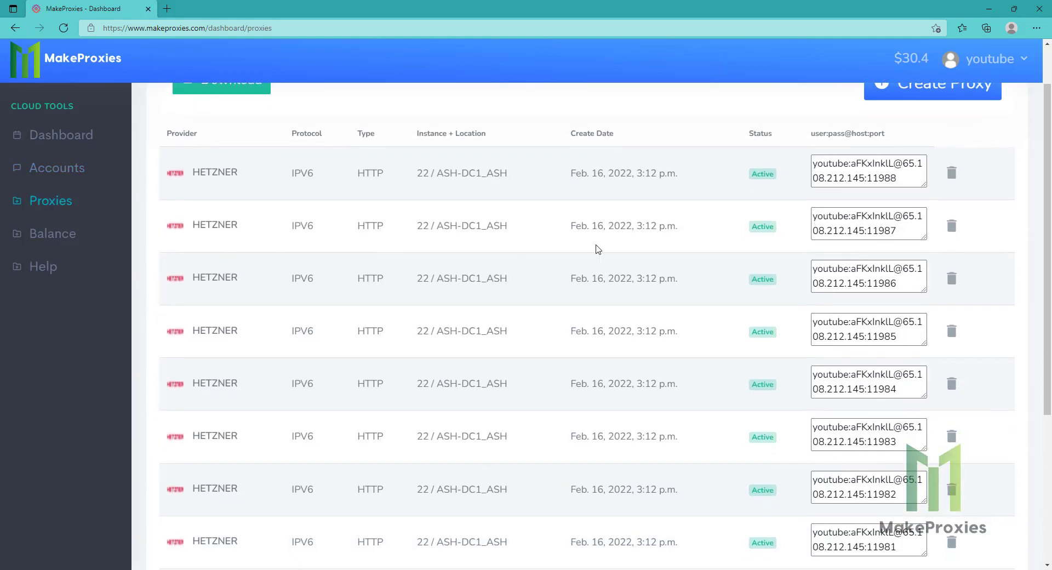
{"action": "scroll", "coordinate": [598, 250], "scroll_direction": "up", "scroll_amount": 1}
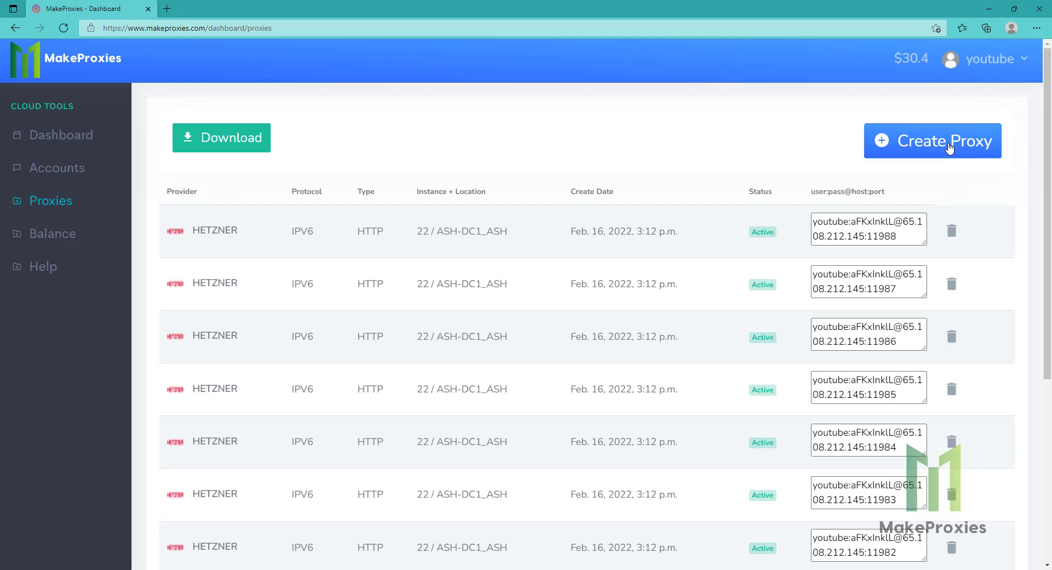
{"action": "left_click", "coordinate": [934, 144]}
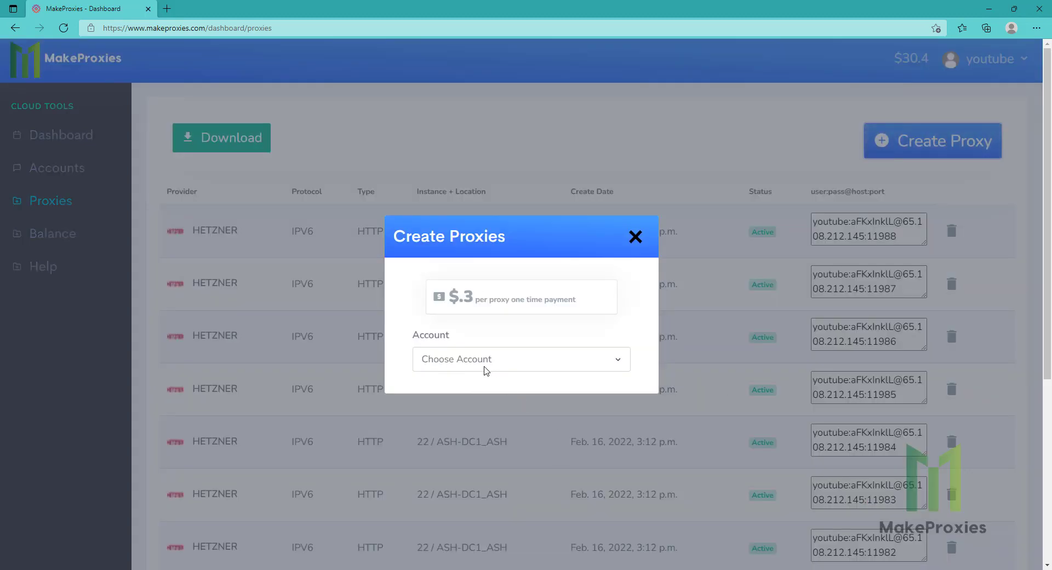
{"action": "left_click", "coordinate": [485, 371]}
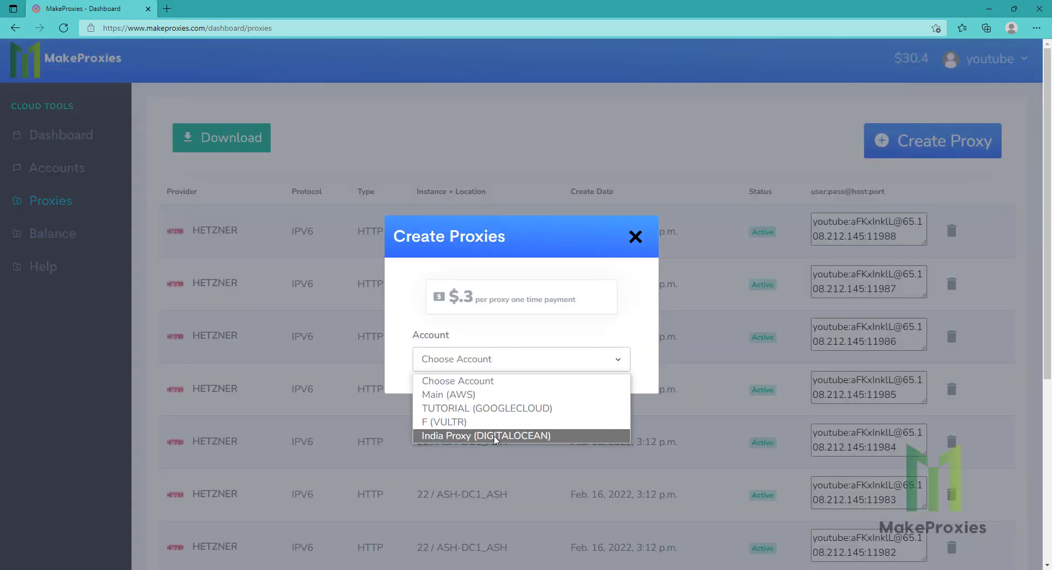
{"action": "left_click", "coordinate": [495, 437]}
- Choose the Bangalore 1 datacenter and s-1vcpu-1gb instance, and select the quantity value 1
{"action": "scroll", "coordinate": [501, 261], "scroll_direction": "down", "scroll_amount": 4}
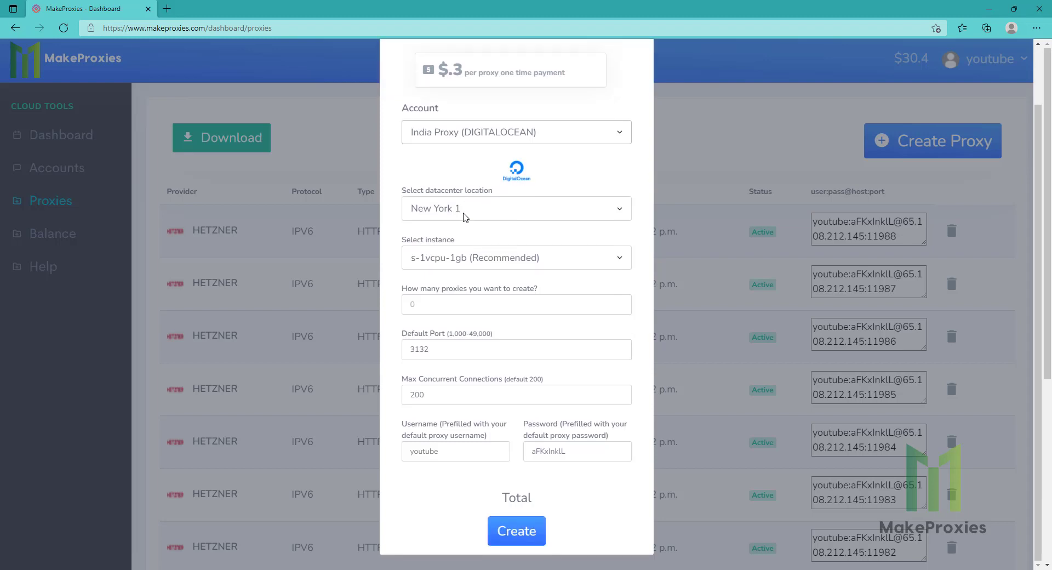
{"action": "left_click_drag", "start_coordinate": [402, 193], "coordinate": [512, 198]}
{"action": "left_click", "coordinate": [481, 215]}
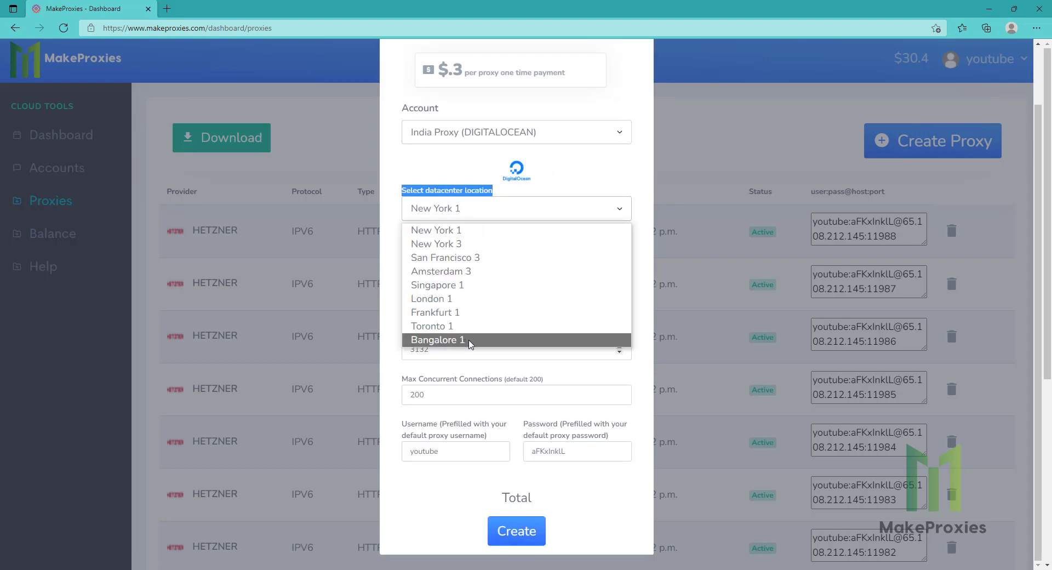
{"action": "left_click", "coordinate": [469, 344]}
{"action": "left_click", "coordinate": [496, 261]}
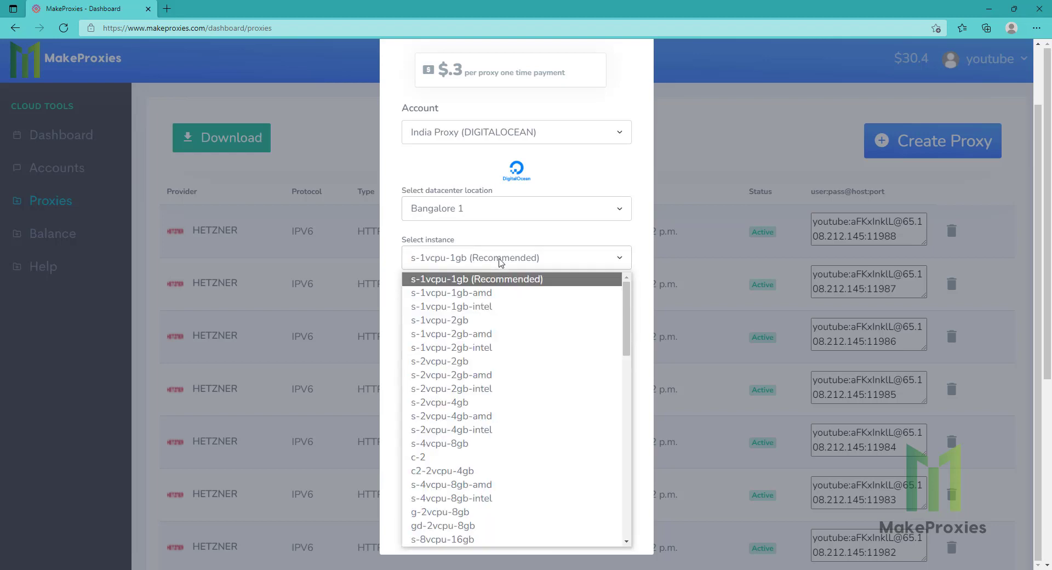
{"action": "left_click", "coordinate": [466, 284]}
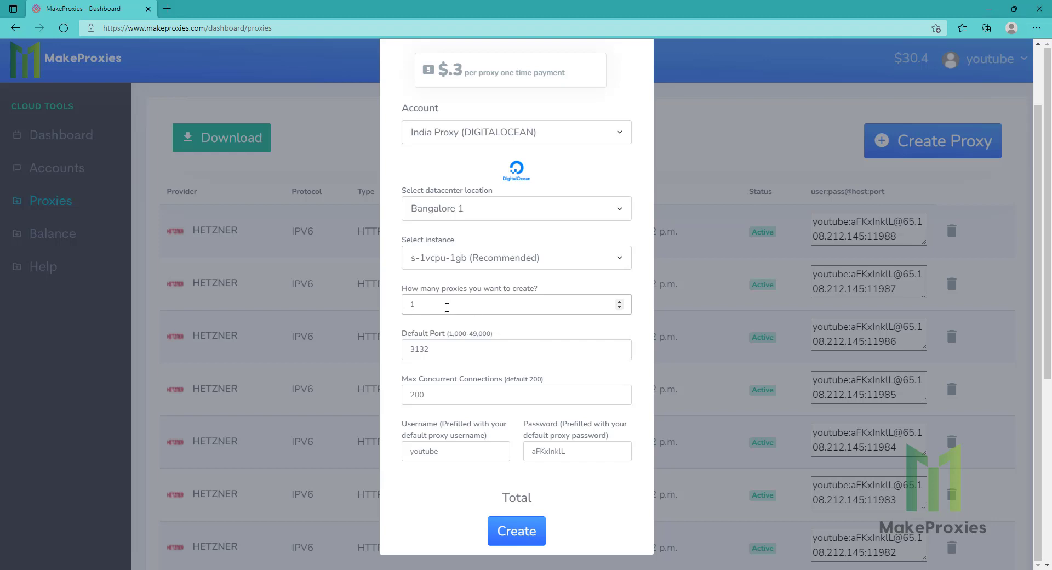
{"action": "double_click", "coordinate": [407, 301]}
{"action": "left_click", "coordinate": [474, 303]}
{"action": "left_click_drag", "start_coordinate": [471, 305], "coordinate": [393, 313]}
- Keep quantity 1 and change the default port from 3132 to 5555
{"action": "left_click", "coordinate": [481, 329]}
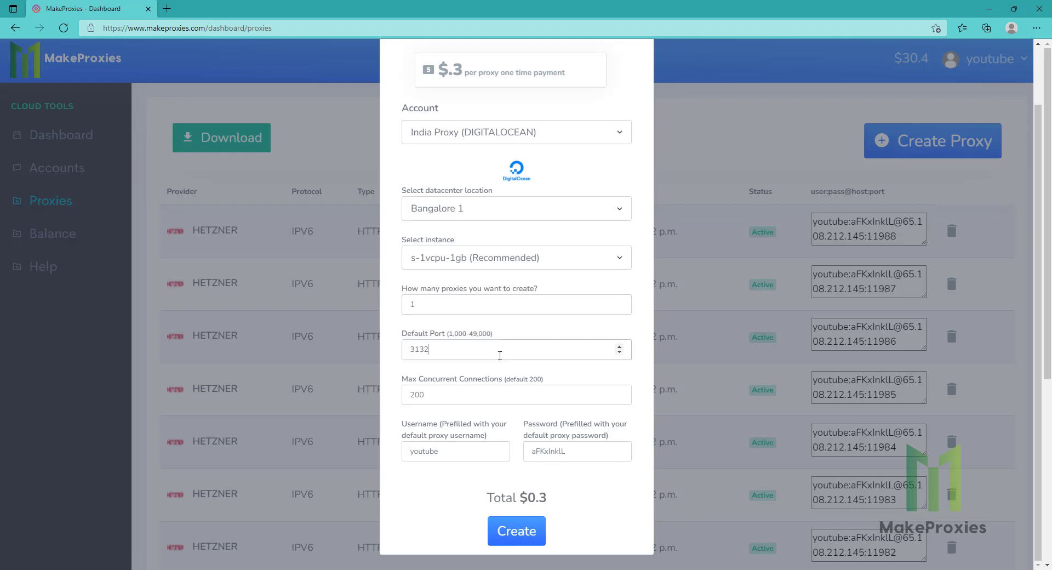
{"action": "left_click_drag", "start_coordinate": [460, 359], "coordinate": [400, 361]}
{"action": "type", "text": "22"}
{"action": "type", "text": "22"}
{"action": "left_click_drag", "start_coordinate": [481, 345], "coordinate": [341, 345]}
{"action": "type", "text": "5555"}
- Set max concurrent connections to 1000 and type a new proxy password
{"action": "left_click", "coordinate": [413, 399]}
{"action": "mouse_move", "coordinate": [425, 380]}
{"action": "left_mouse_down"}
{"action": "mouse_move", "coordinate": [503, 383]}
{"action": "mouse_move", "coordinate": [385, 396]}
{"action": "left_mouse_up"}
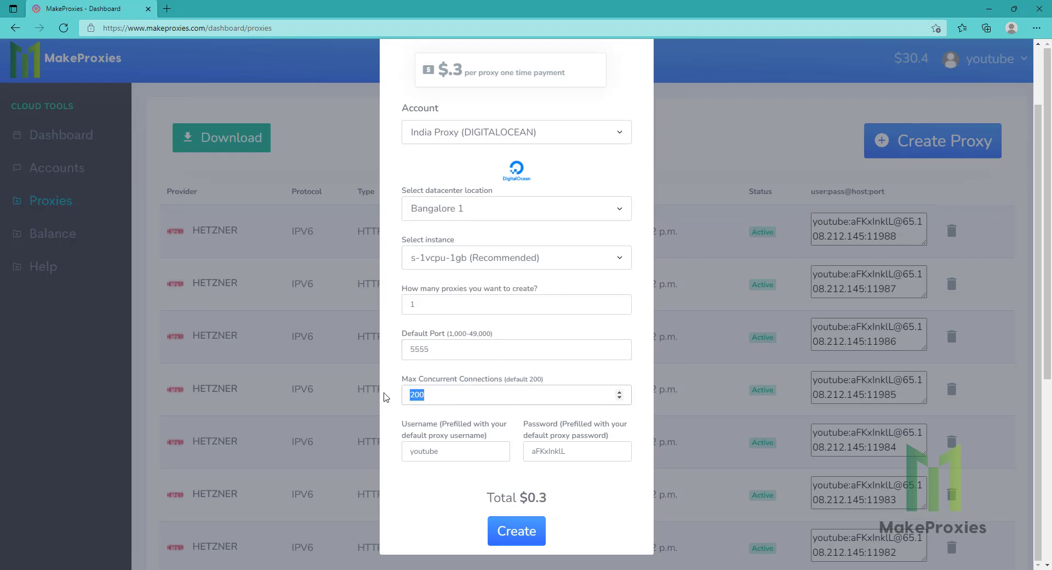
{"action": "type", "text": "500"}
{"action": "key", "text": "ctrl+a"}
{"action": "type", "text": "1000"}
{"action": "double_click", "coordinate": [465, 447]}
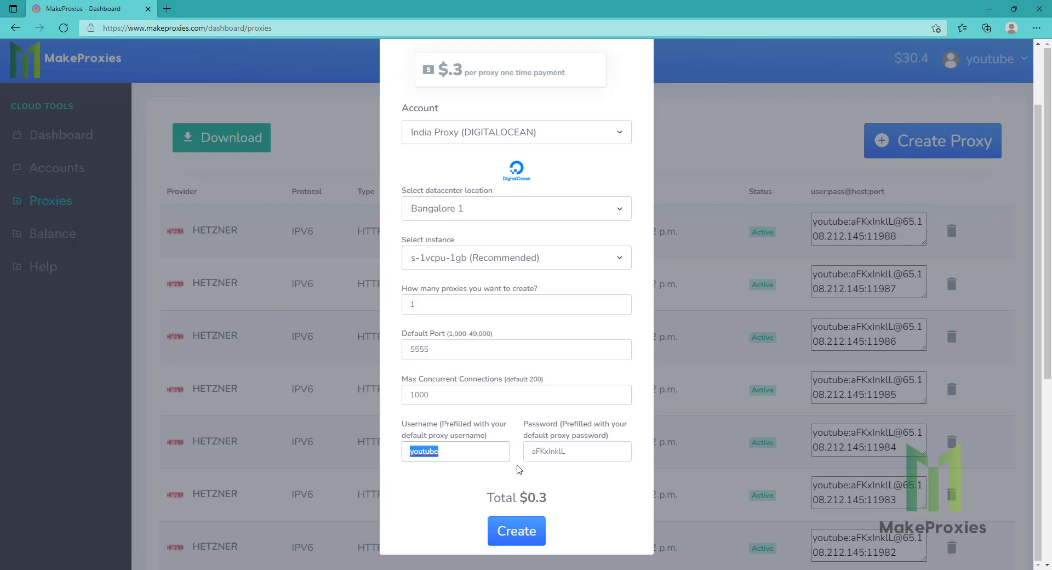
{"action": "key", "text": "Tab"}
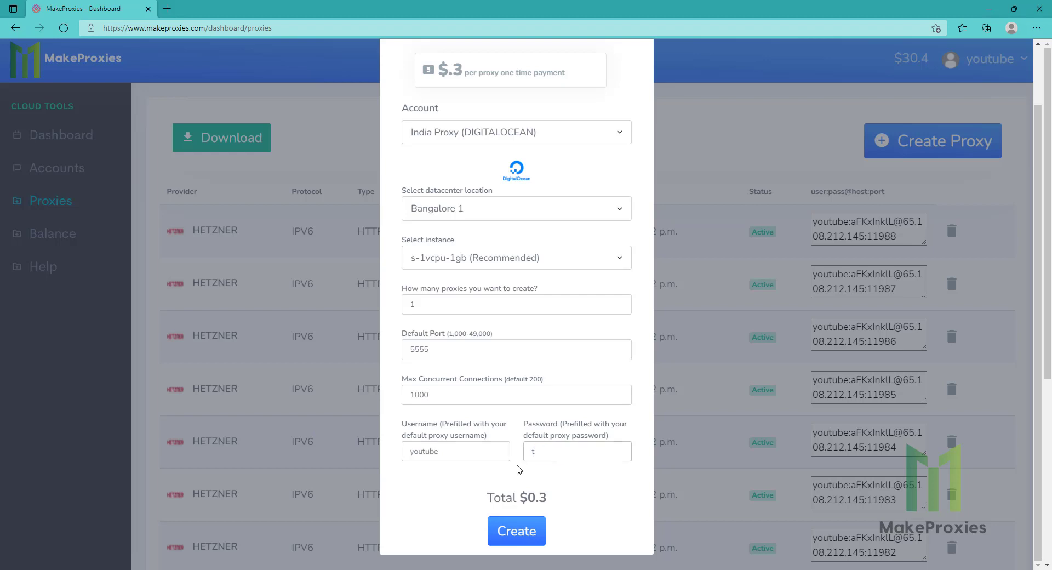
- Create the Bangalore proxy and wait for the 'Creating 1 DIGITALOCEAN proxies' job to finish
{"action": "left_click", "coordinate": [529, 535]}
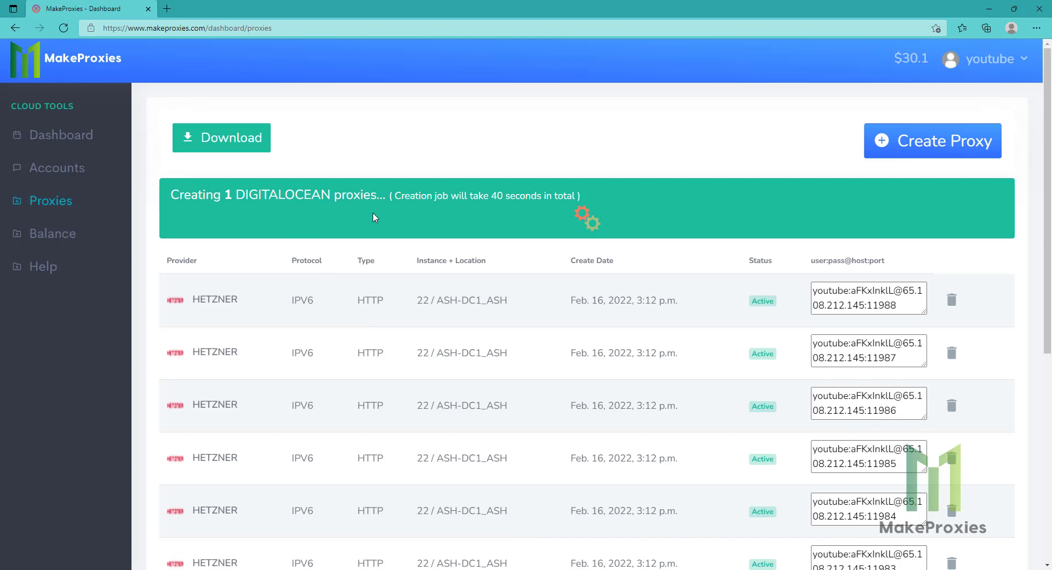
{"action": "left_click_drag", "start_coordinate": [169, 195], "coordinate": [379, 193]}
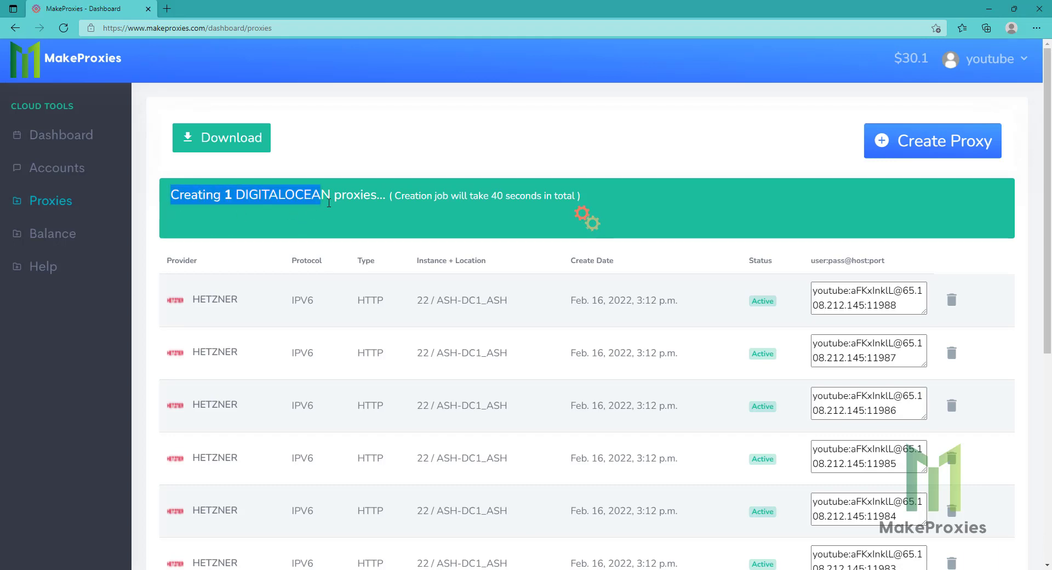
{"action": "key", "text": "ctrl+a"}
{"action": "left_click", "coordinate": [395, 219]}
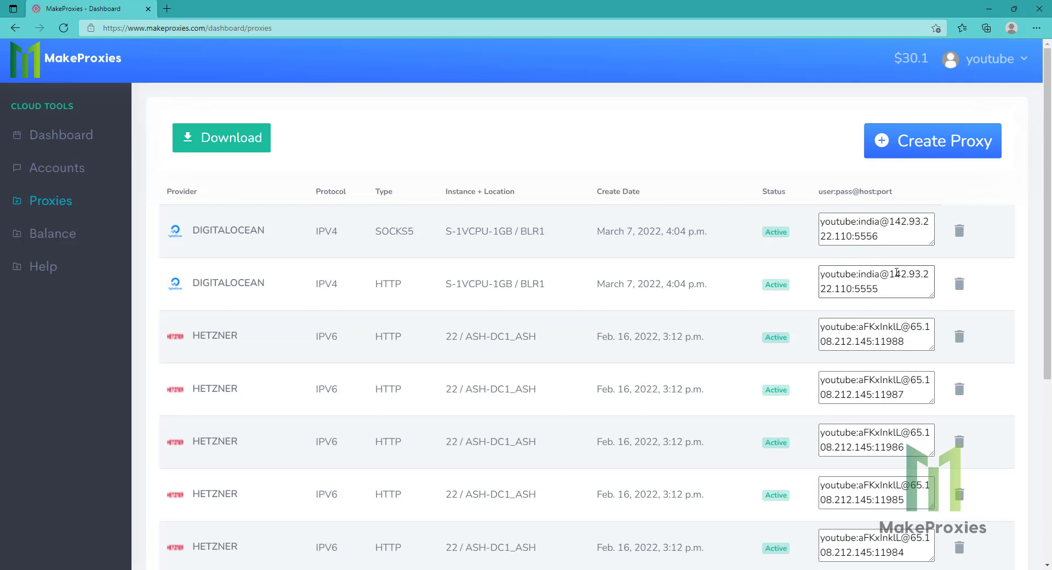
- Point out the HTTP and SOCKS5 types and select the HTTP proxy's port-5555 connection string
{"action": "left_click_drag", "start_coordinate": [900, 285], "coordinate": [665, 260]}
{"action": "left_click_drag", "start_coordinate": [380, 282], "coordinate": [401, 292]}
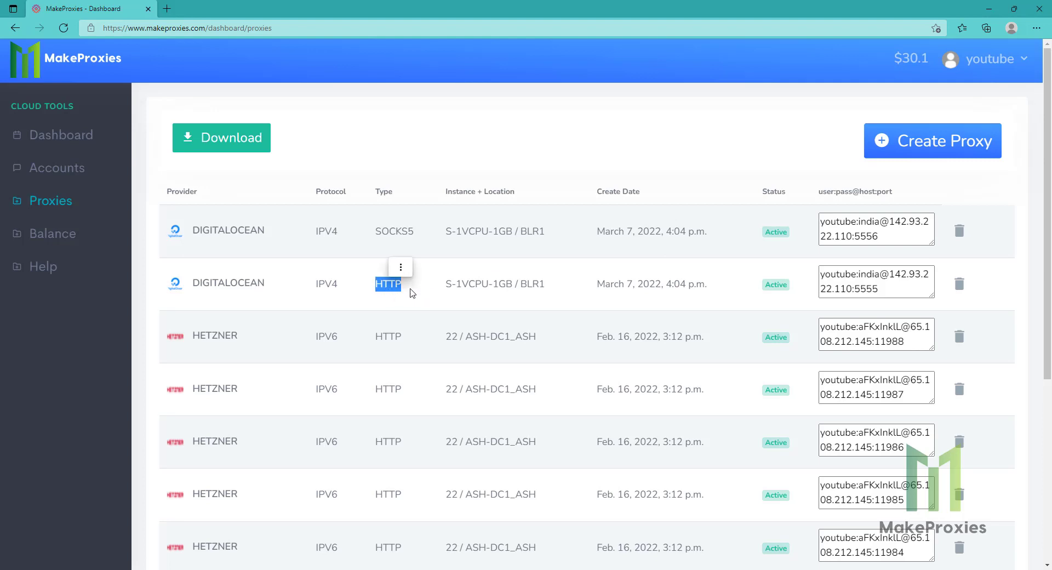
{"action": "left_click", "coordinate": [394, 251]}
{"action": "double_click", "coordinate": [396, 231]}
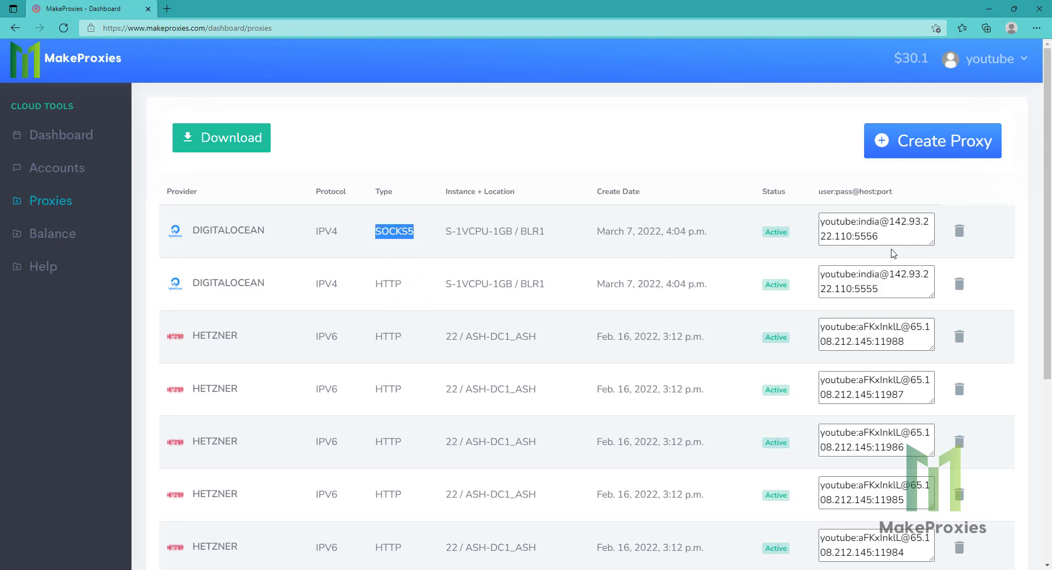
{"action": "left_click_drag", "start_coordinate": [884, 289], "coordinate": [671, 212]}
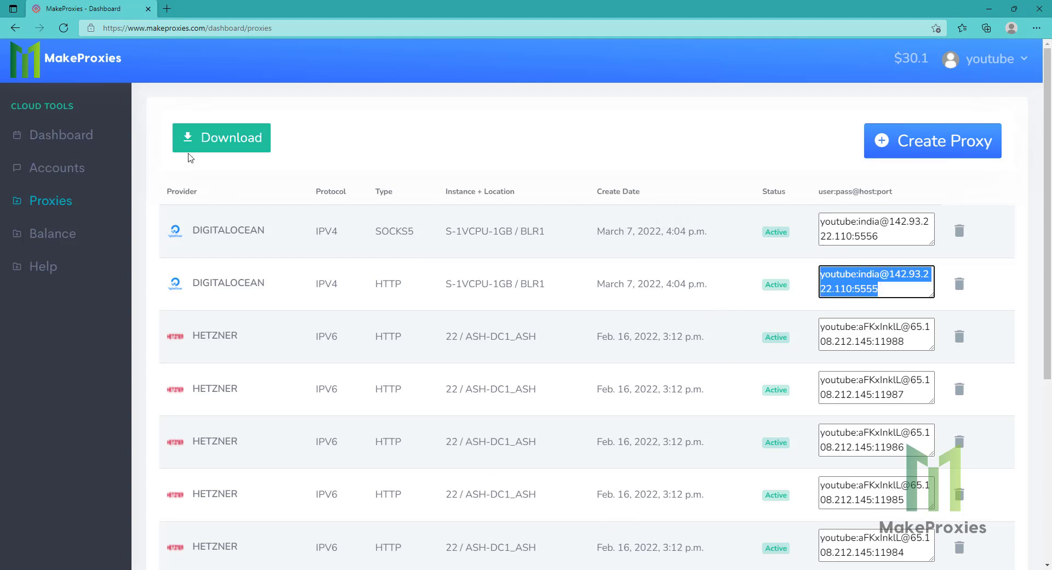
{"action": "left_click", "coordinate": [231, 134]}
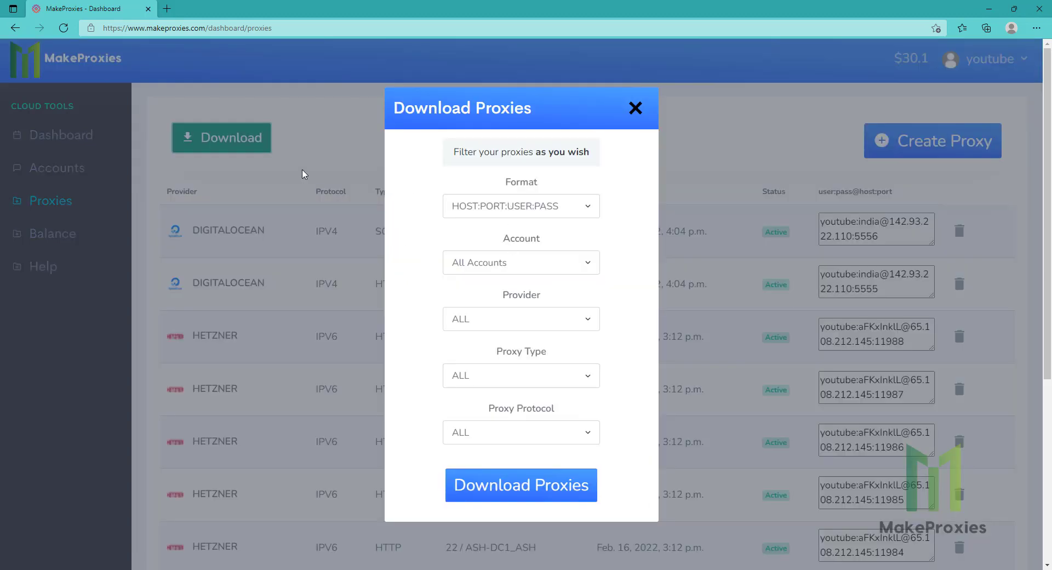
{"action": "left_click", "coordinate": [523, 209]}
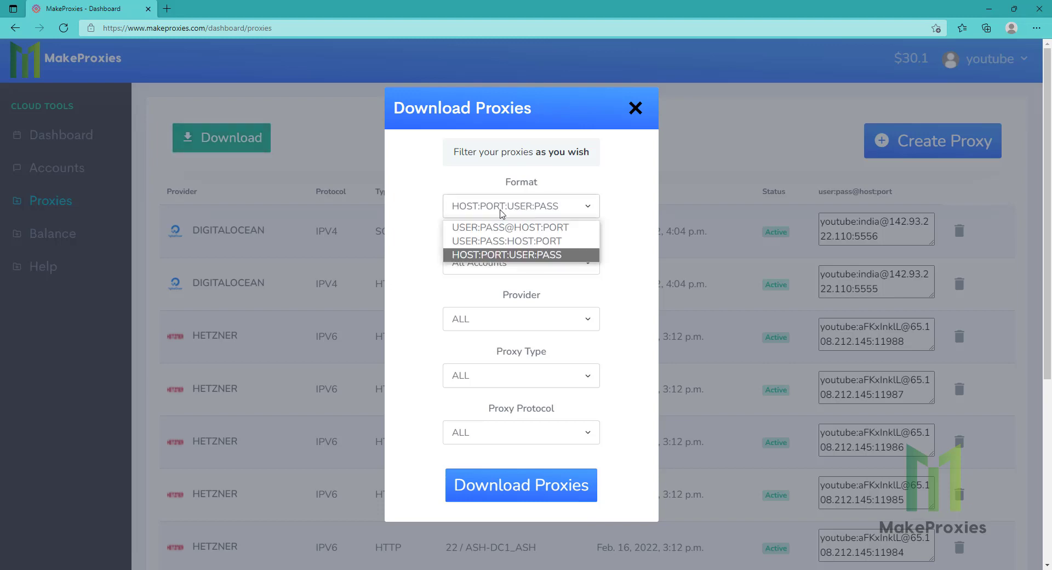
{"action": "left_click", "coordinate": [515, 258]}
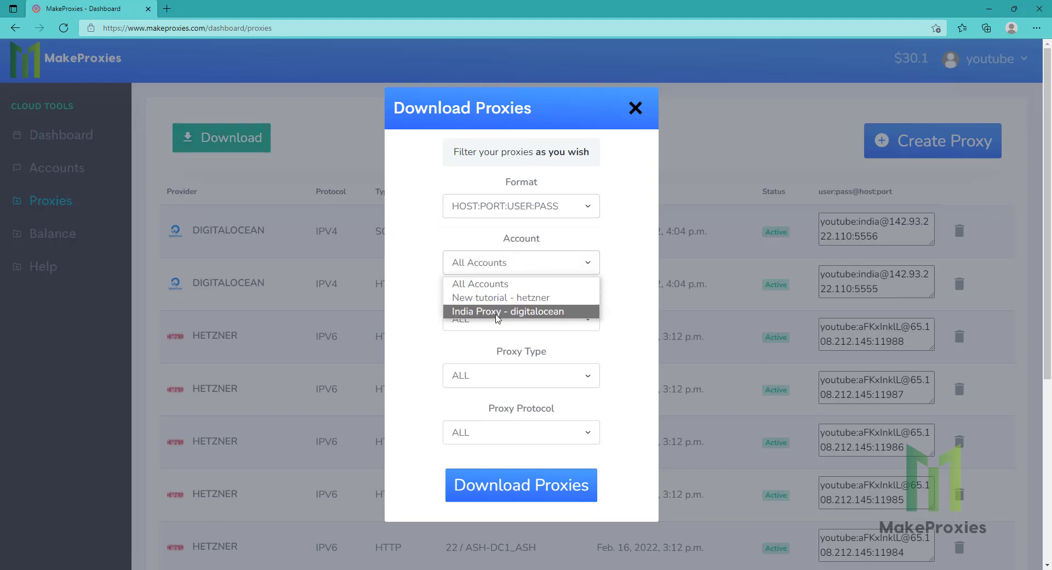
{"action": "left_click", "coordinate": [505, 311]}
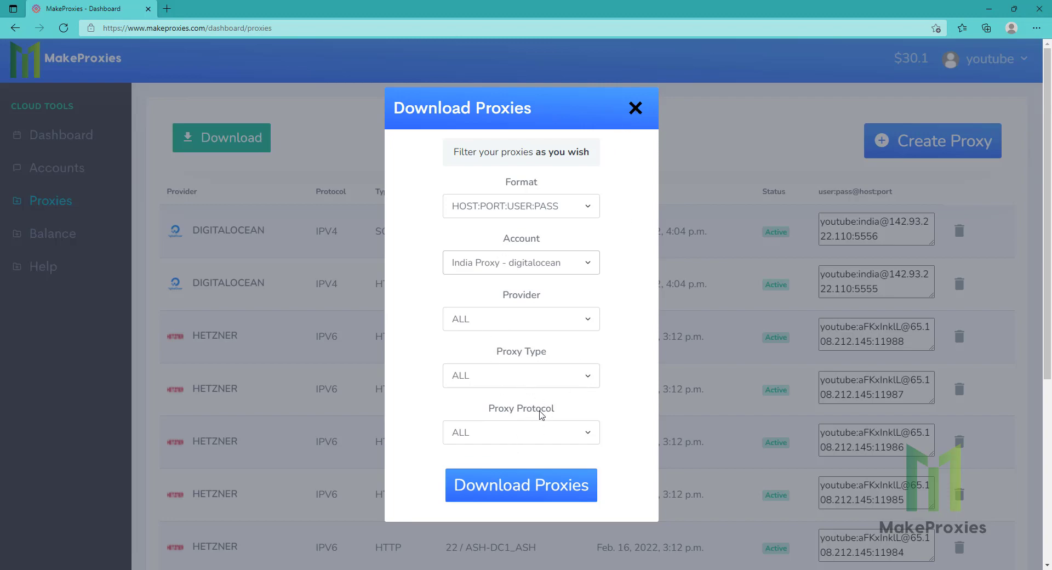
{"action": "left_click_drag", "start_coordinate": [566, 412], "coordinate": [483, 415]}
{"action": "left_click", "coordinate": [636, 108]}
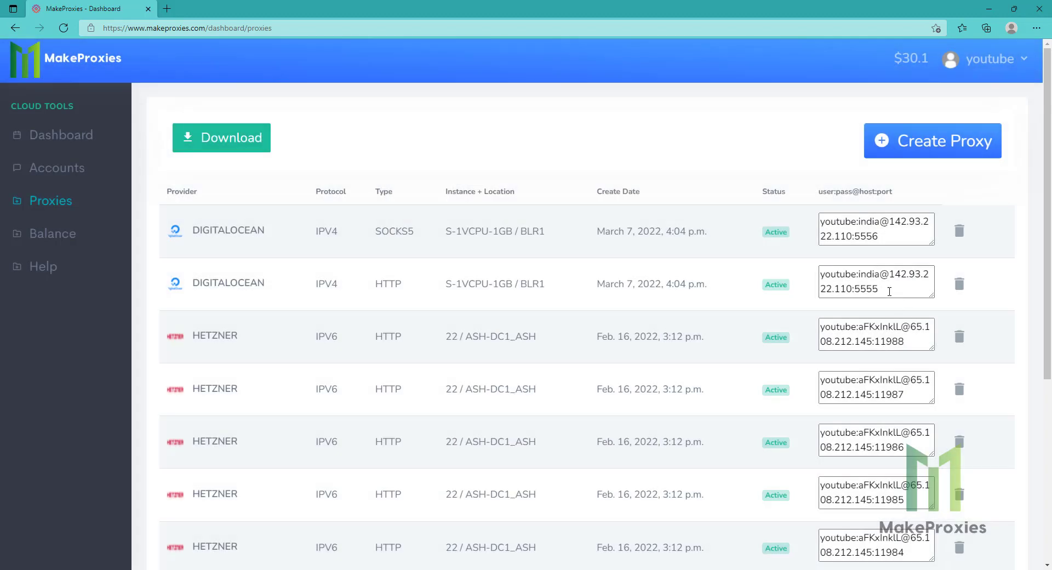
- Paste the HTTP proxy connection string into Fogldn Proxy Tester's import box
{"action": "left_click_drag", "start_coordinate": [878, 288], "coordinate": [745, 262]}
{"action": "key", "text": "ctrl+c"}
{"action": "key", "text": "alt+Tab"}
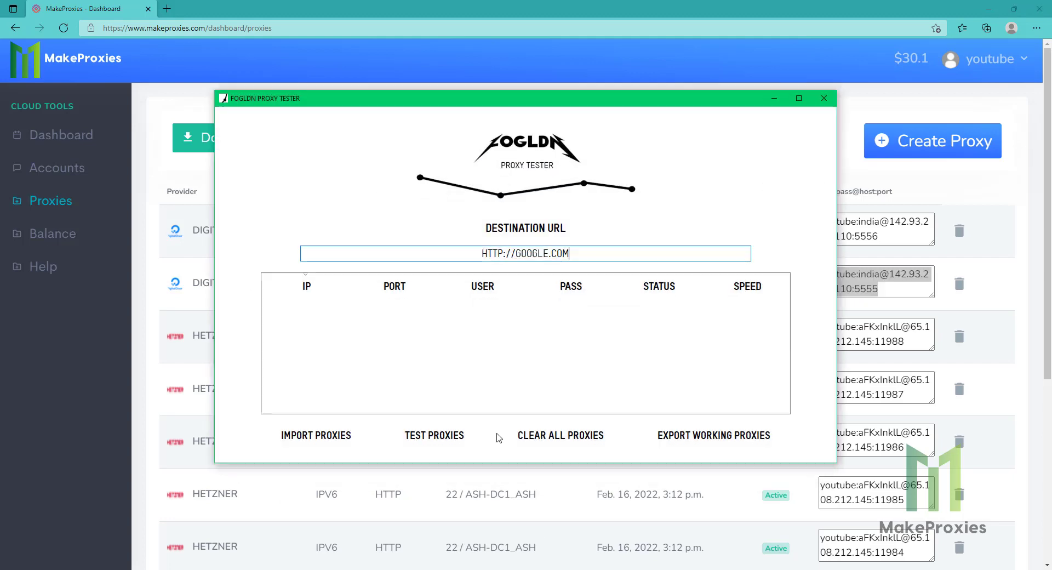
{"action": "left_click_drag", "start_coordinate": [540, 101], "coordinate": [535, 159]}
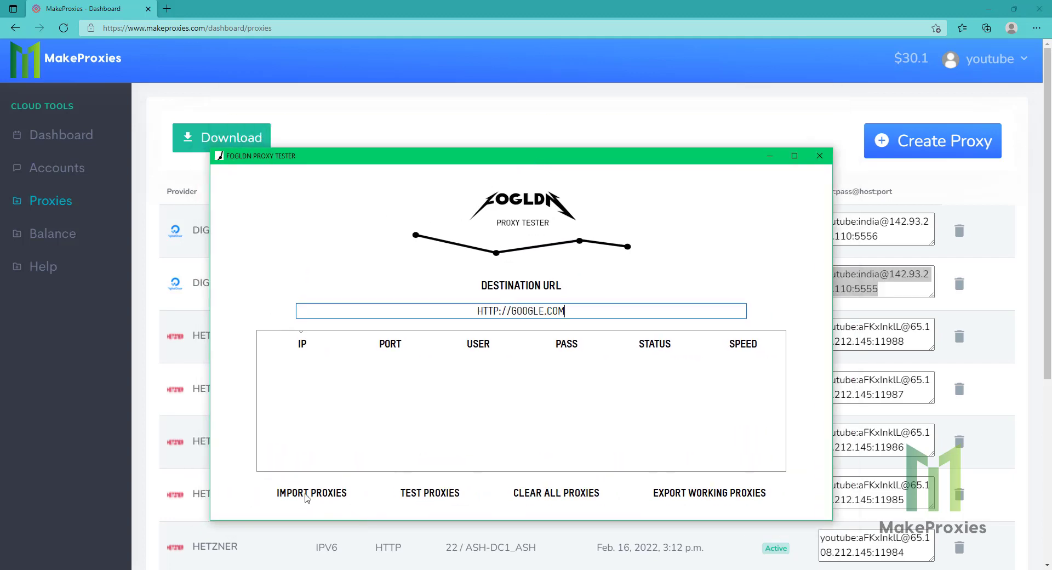
{"action": "left_click", "coordinate": [312, 493]}
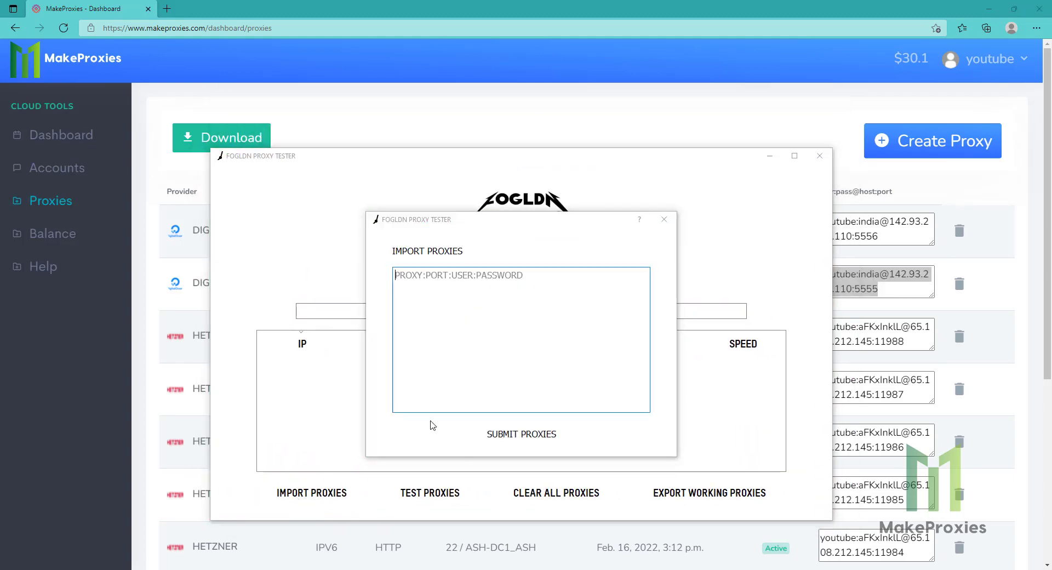
{"action": "key", "text": "ctrl+v"}
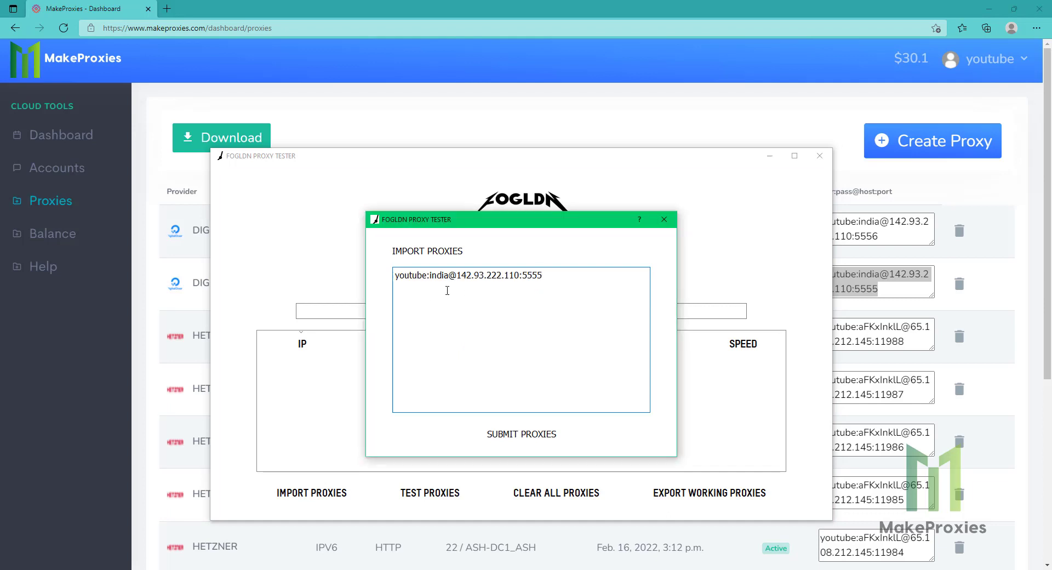
{"action": "key", "text": "ctrl+z"}
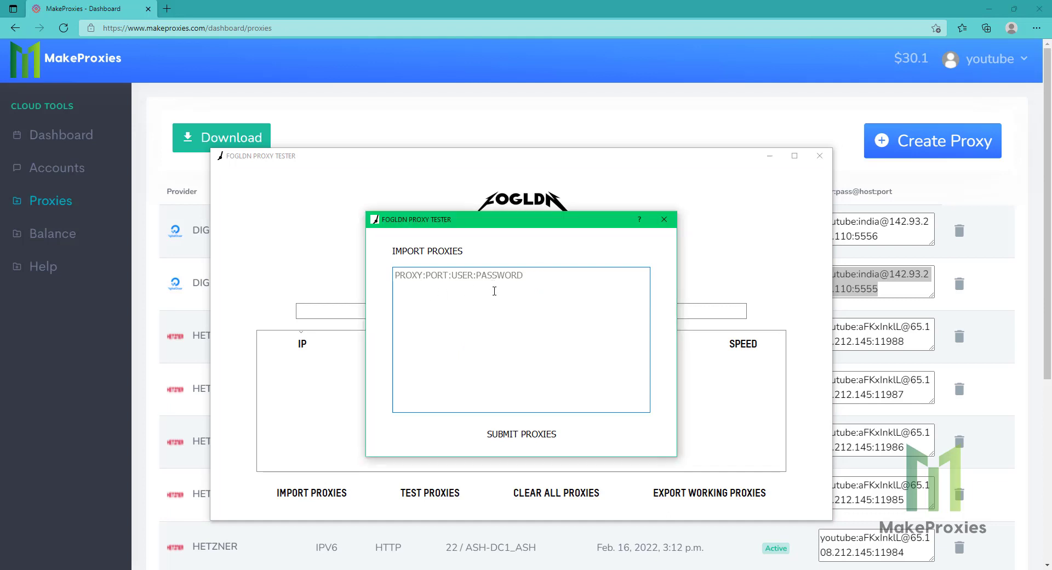
{"action": "key", "text": "ctrl+v"}
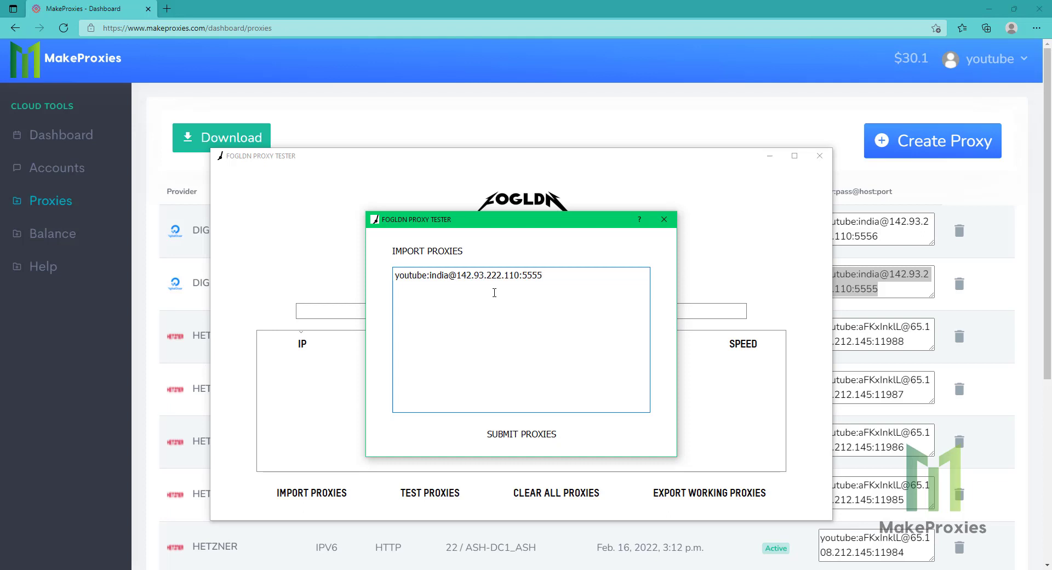
- Rearrange the proxy line into IP:PORT:USER:PASS format and submit it
{"action": "left_click_drag", "start_coordinate": [449, 277], "coordinate": [294, 275]}
{"action": "key", "text": "ctrl+c"}
{"action": "key", "text": "BackSpace"}
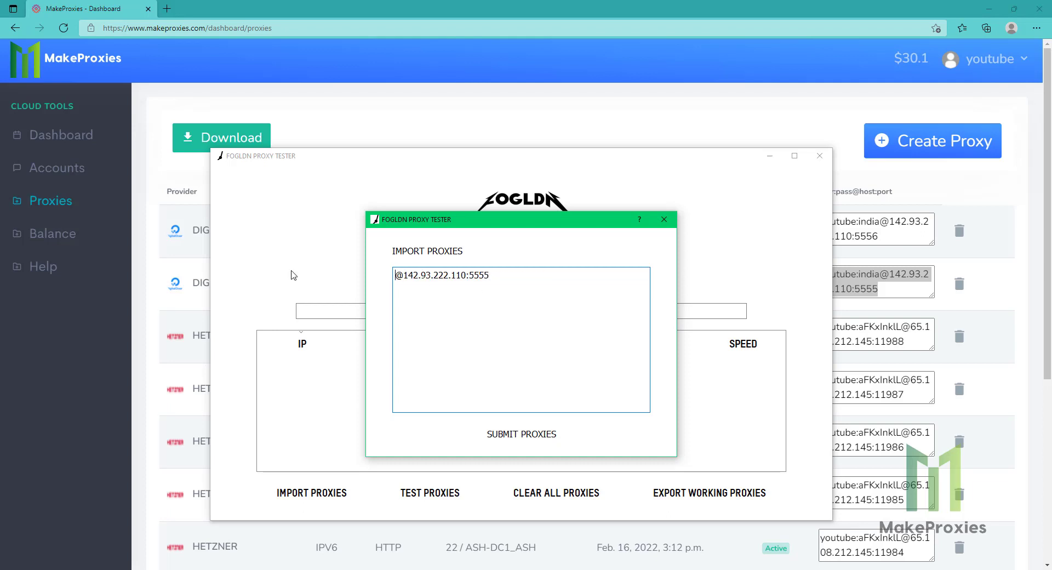
{"action": "key", "text": "Delete"}
{"action": "type", "text": "Ñ"}
{"action": "key", "text": "ctrl+v"}
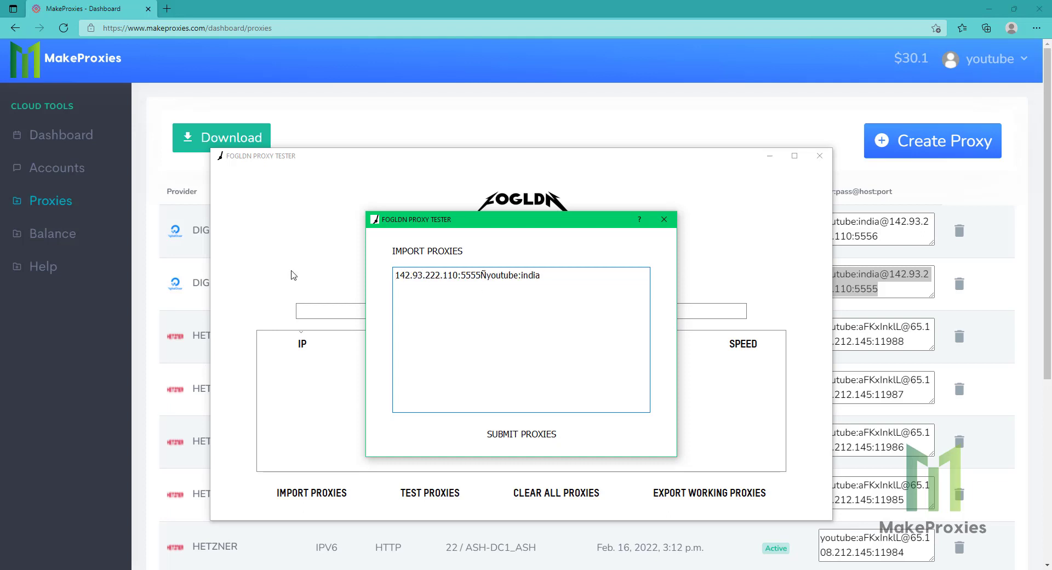
{"action": "double_click", "coordinate": [459, 276]}
{"action": "key", "text": "ctrl+c"}
{"action": "left_click_drag", "start_coordinate": [484, 272], "coordinate": [481, 273]}
{"action": "key", "text": "ctrl+v"}
{"action": "left_click_drag", "start_coordinate": [635, 276], "coordinate": [293, 273]}
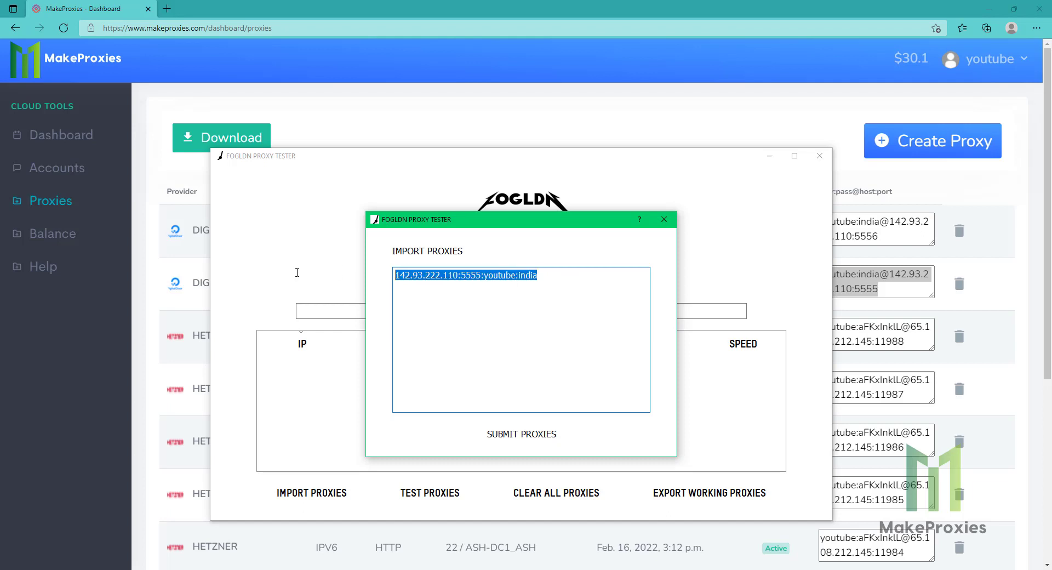
{"action": "left_click", "coordinate": [527, 434]}
- Test the imported proxy and check its result: status OK at 2334 ms
{"action": "left_click", "coordinate": [433, 493]}
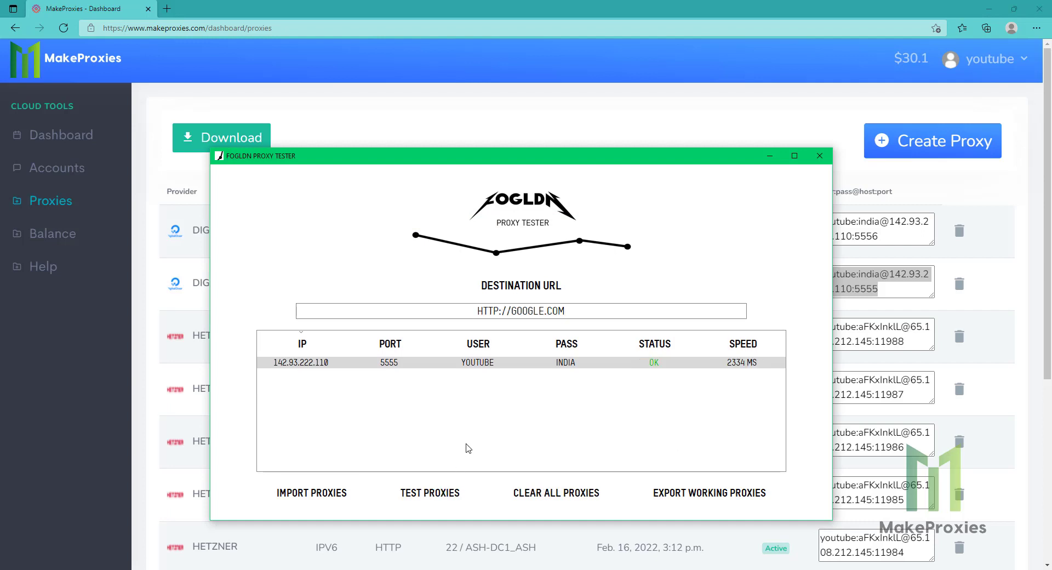
{"action": "left_click", "coordinate": [663, 366]}
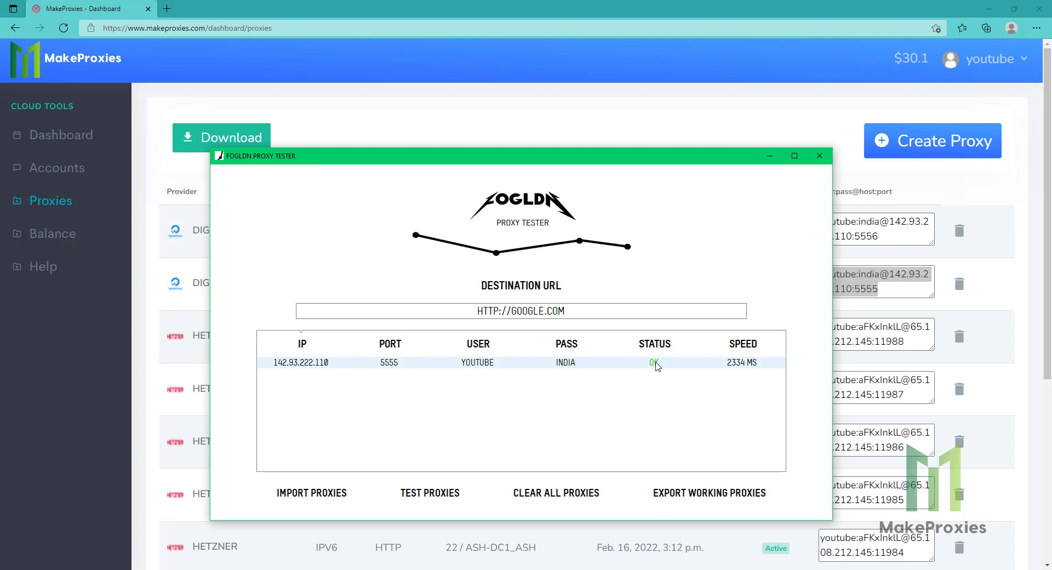
{"action": "left_click", "coordinate": [715, 364]}
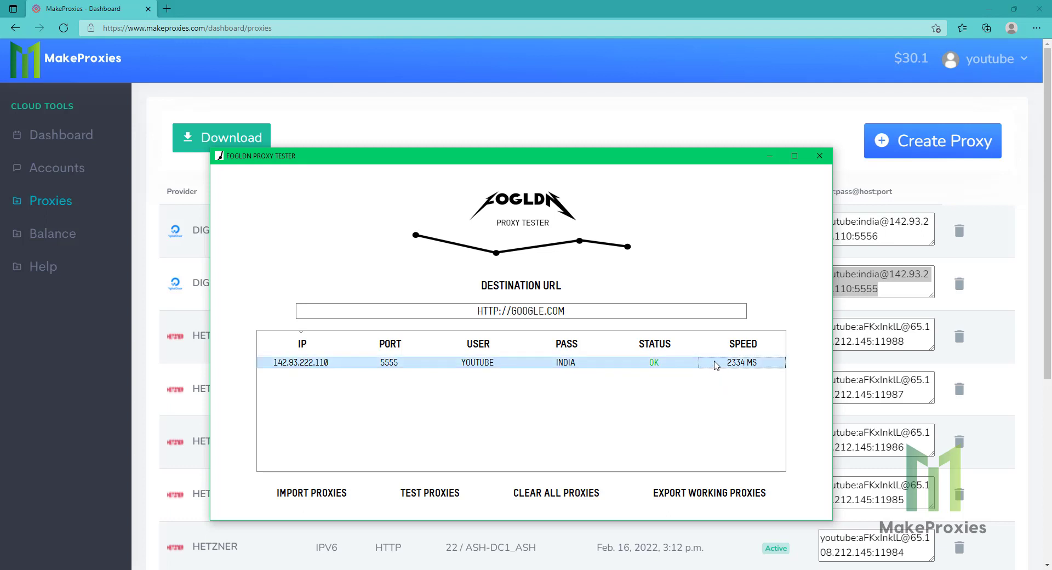